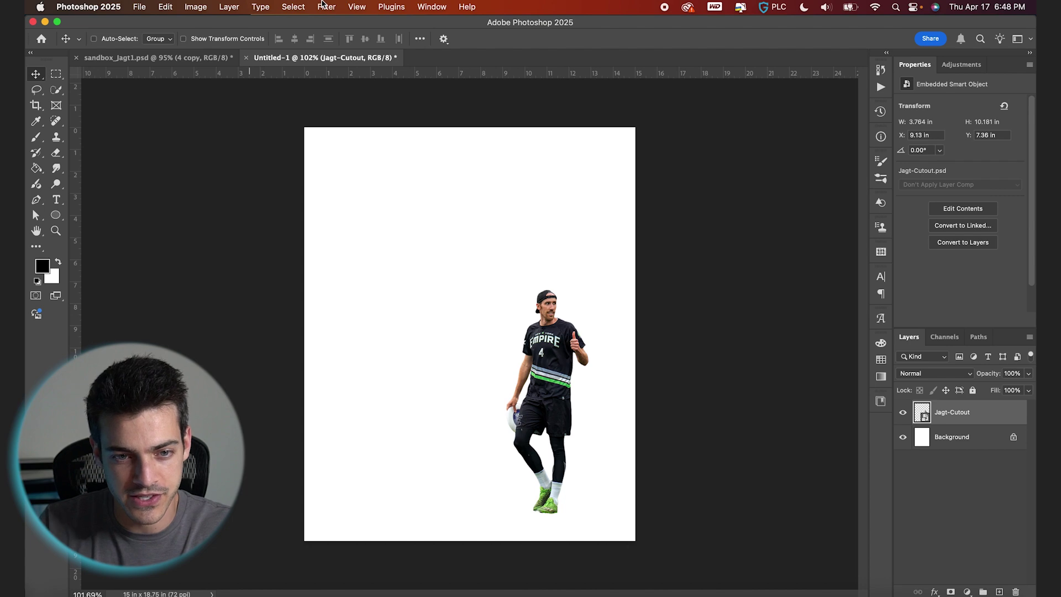
# Open the Camera Raw Filter on Jagt-Cutout and set Exposure +0.40, Contrast +6, Highlights -19, Shadows +27, Whites +12, Texture +6 and Clarity +8
pyautogui.press('Escape')
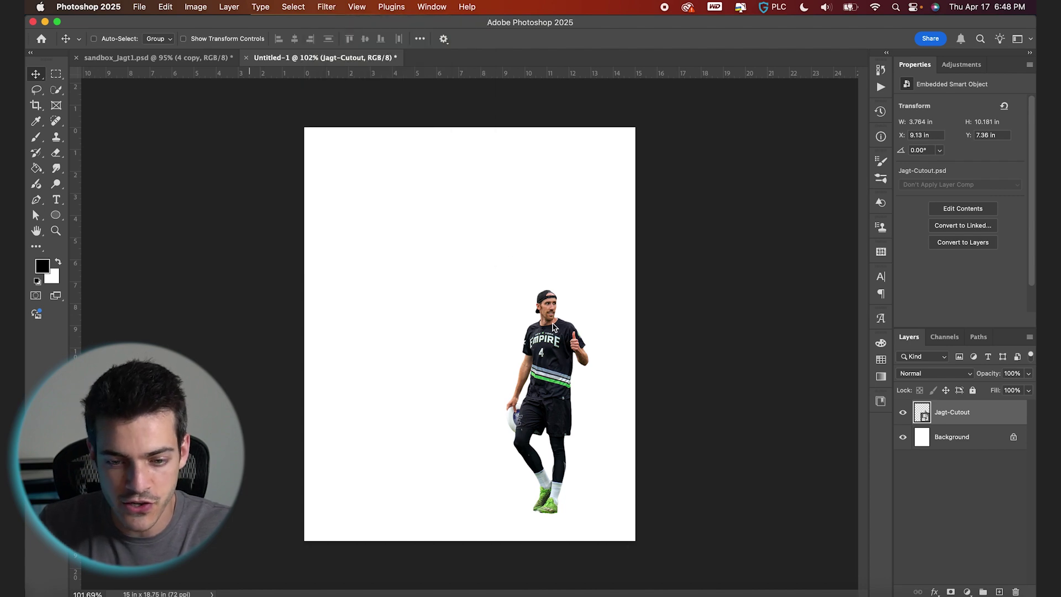
pyautogui.press('super+shift+a')
pyautogui.moveTo(763, 235); pyautogui.dragTo(773, 313)
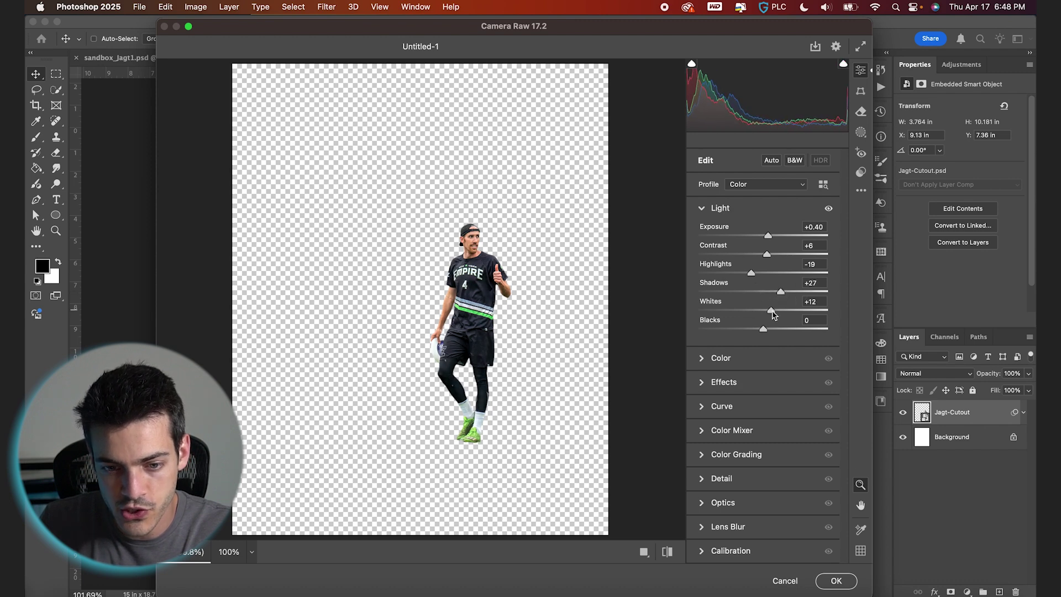
pyautogui.click(704, 383)
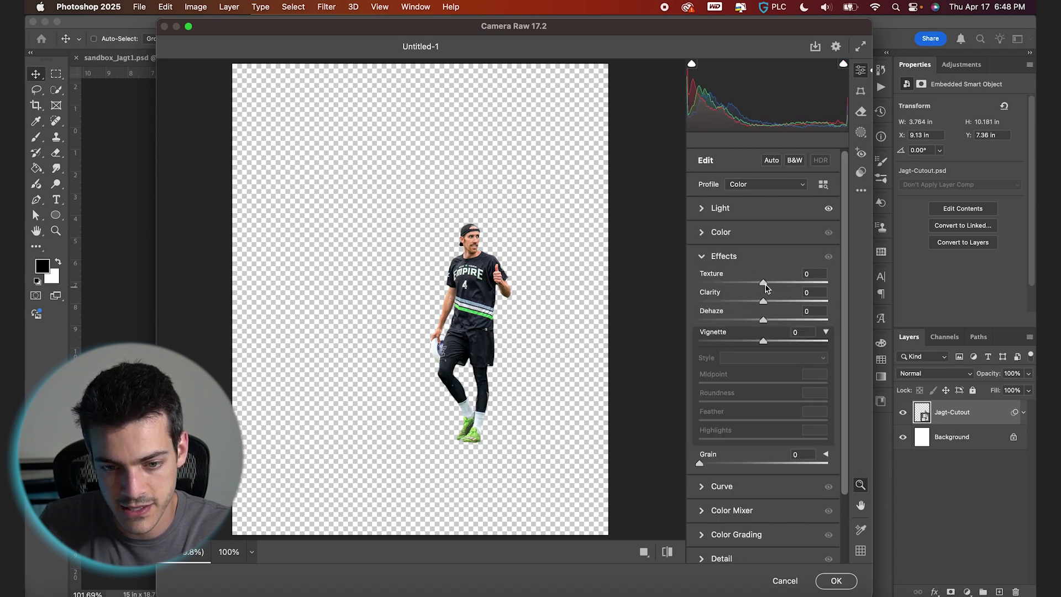
pyautogui.moveTo(766, 306); pyautogui.dragTo(771, 306)
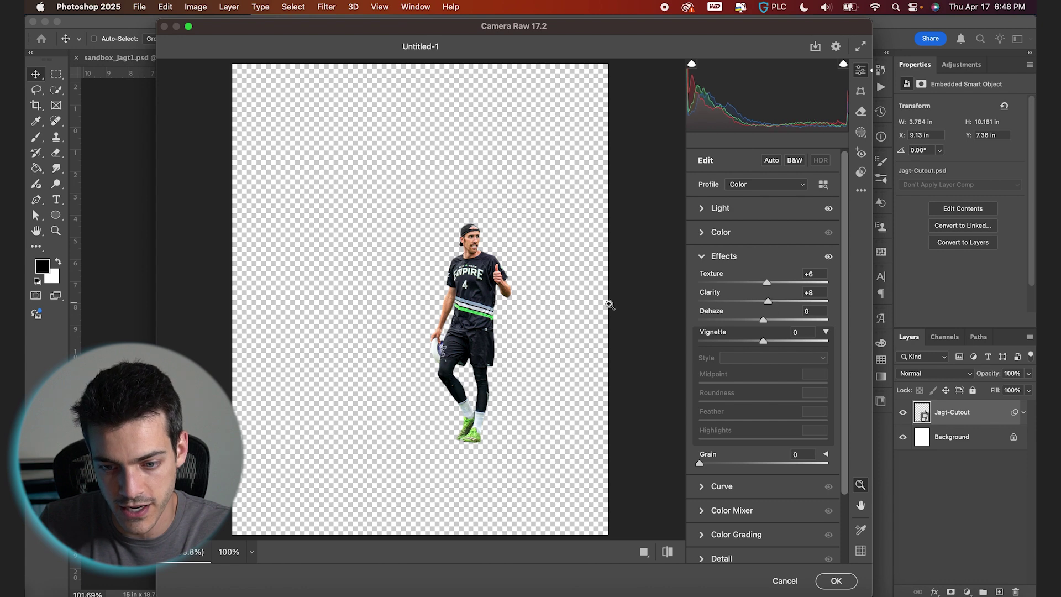
# Set the Oranges hue to -25 in the Color Mixer and apply the Camera Raw Filter
pyautogui.scroll(3, 488, 299)
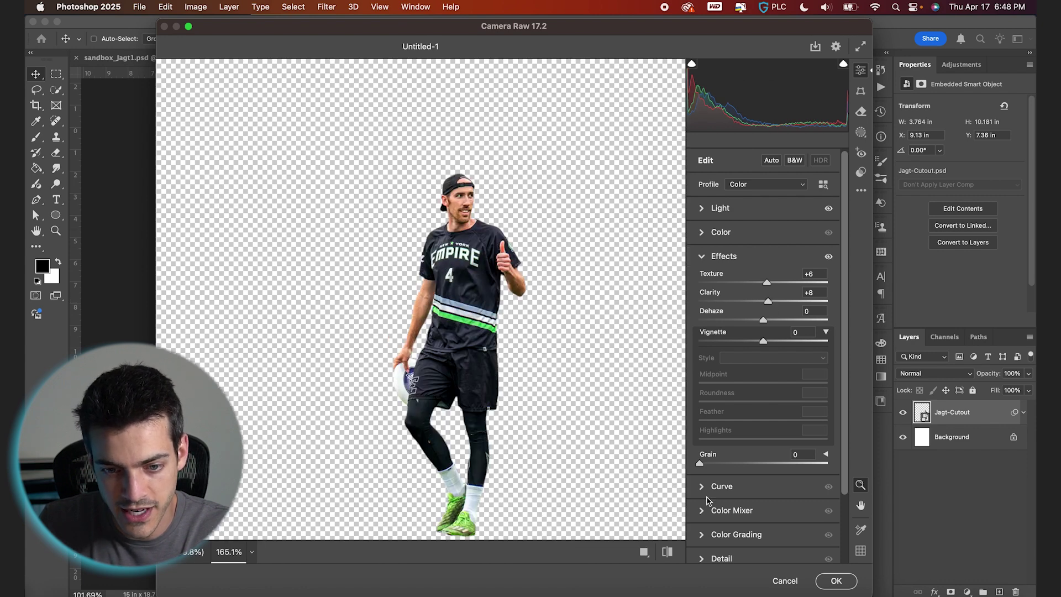
pyautogui.click(703, 513)
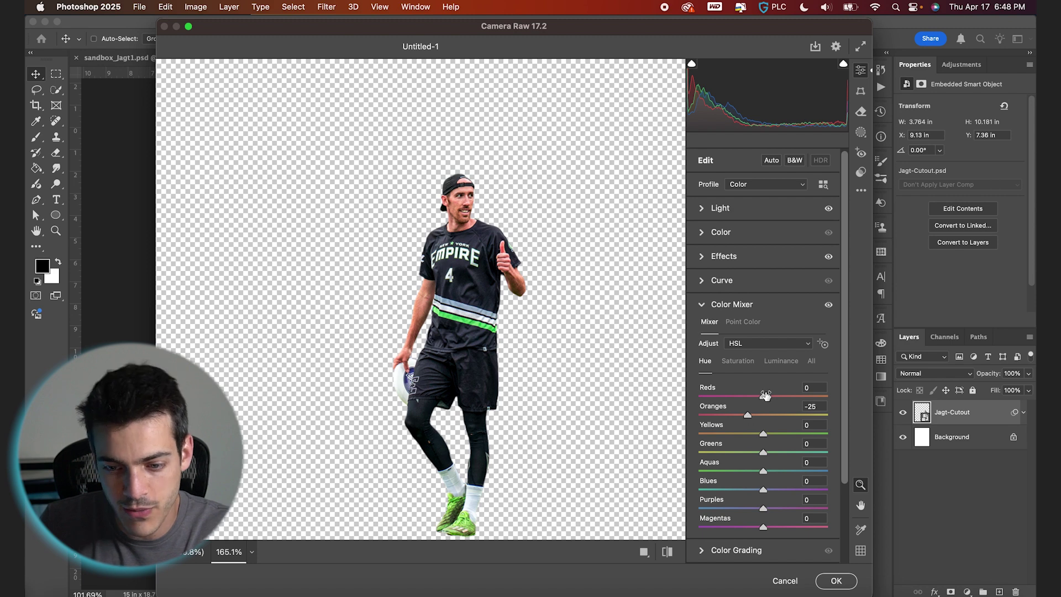
pyautogui.click(747, 363)
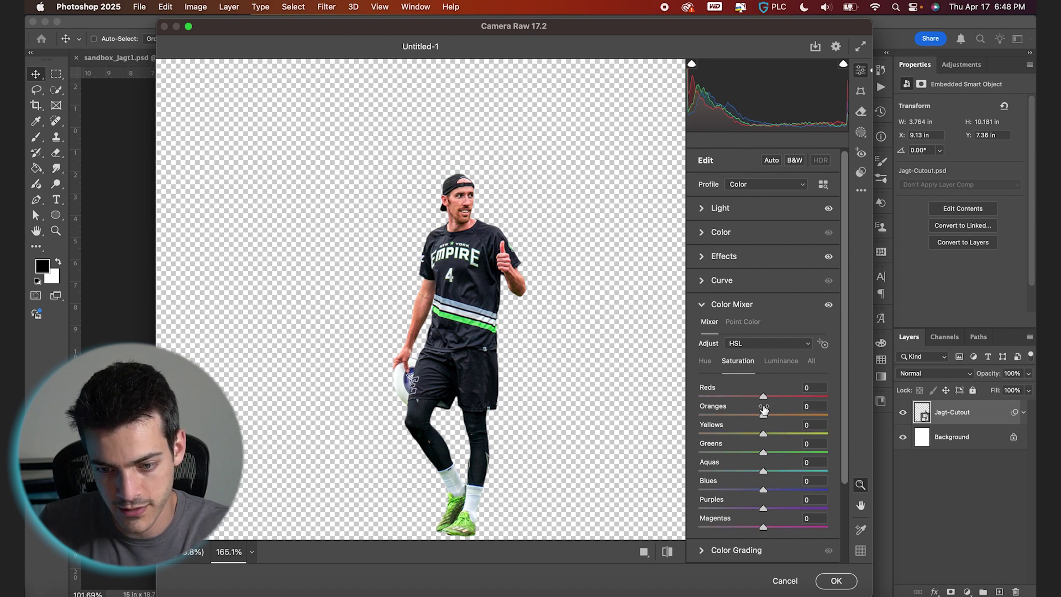
pyautogui.click(835, 581)
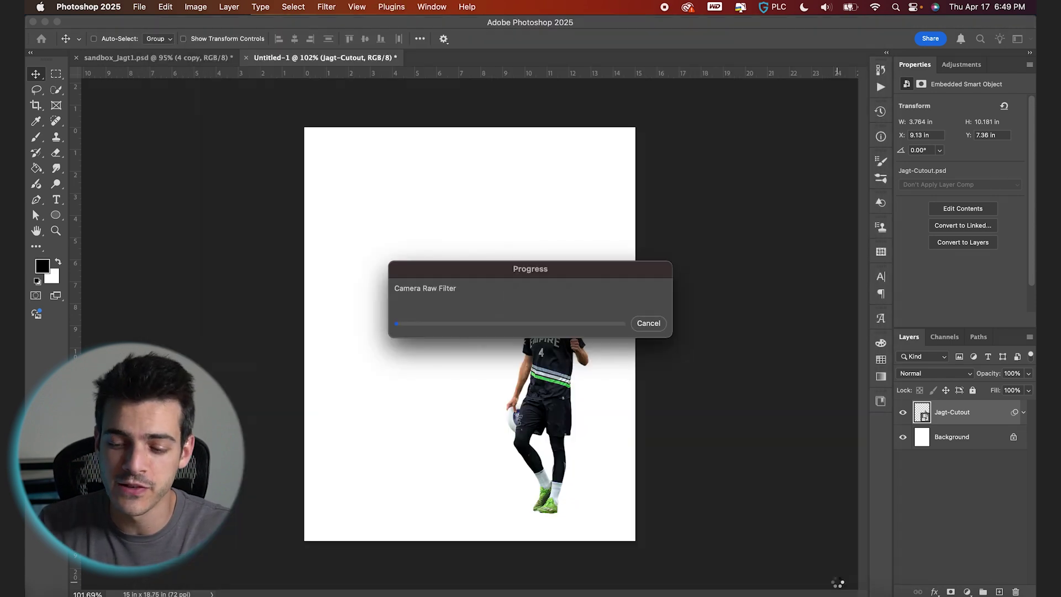
# Add a new layer above Background and set up a flattened Soft Round brush with 9% flow and 48 px size
pyautogui.click(957, 480)
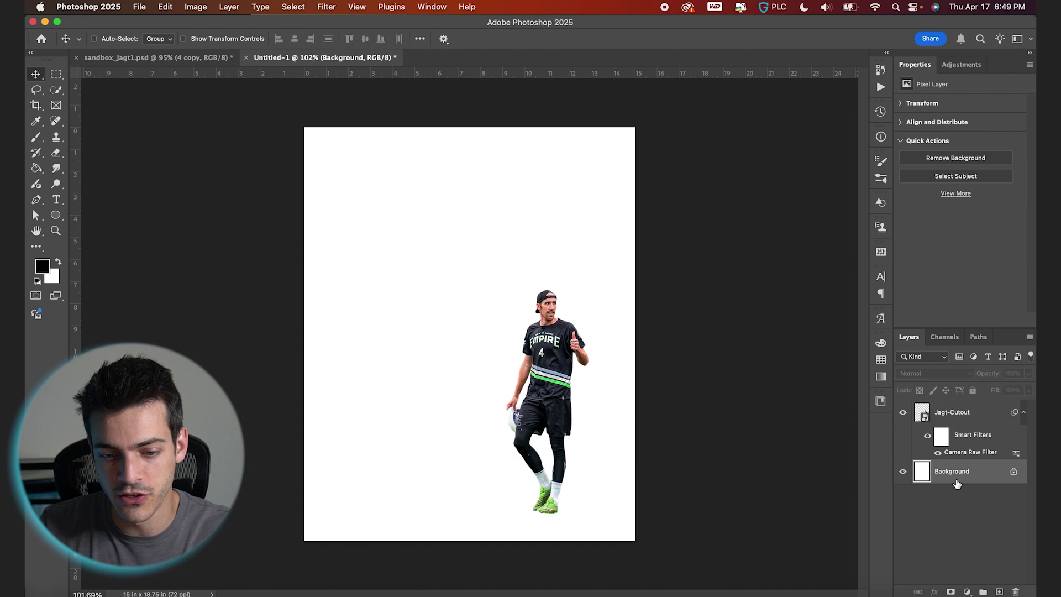
pyautogui.press('super+shift+alt+n')
pyautogui.scroll(5, 651, 449)
pyautogui.scroll(-5, 651, 446)
pyautogui.press('b')
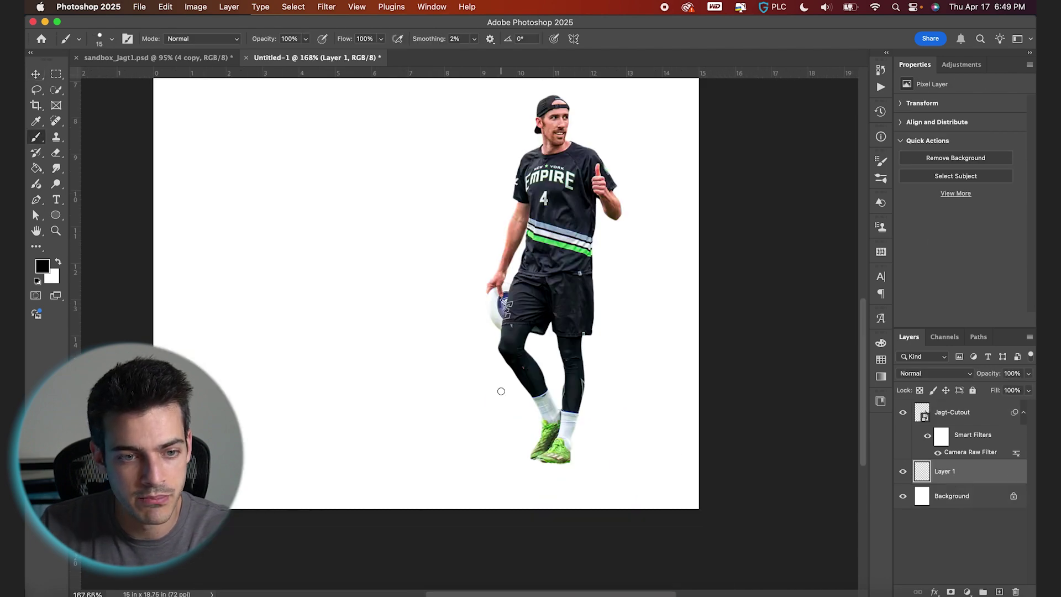
pyautogui.click(112, 43)
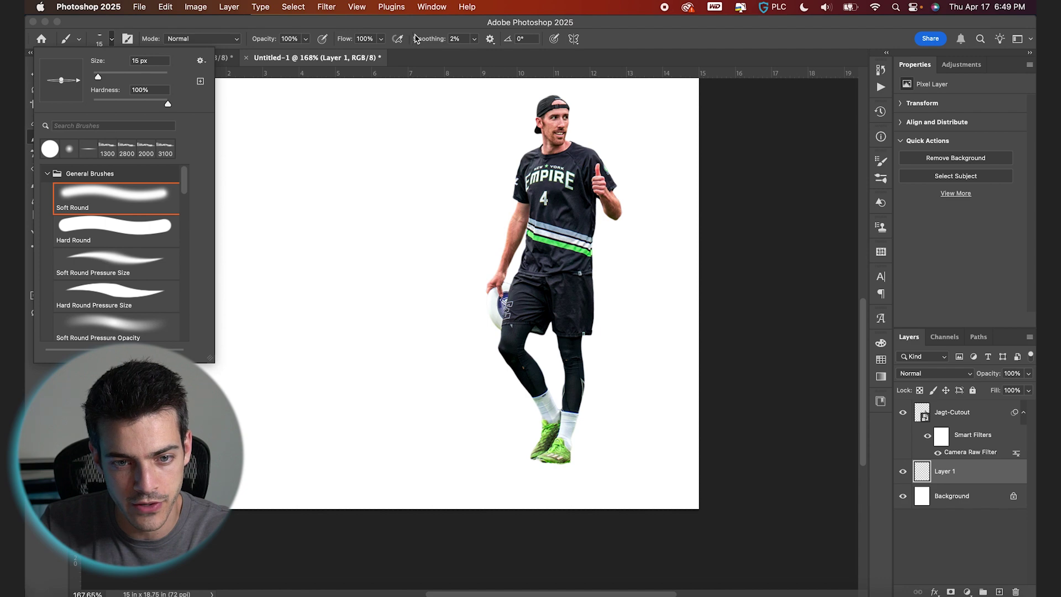
pyautogui.moveTo(347, 41); pyautogui.dragTo(311, 40)
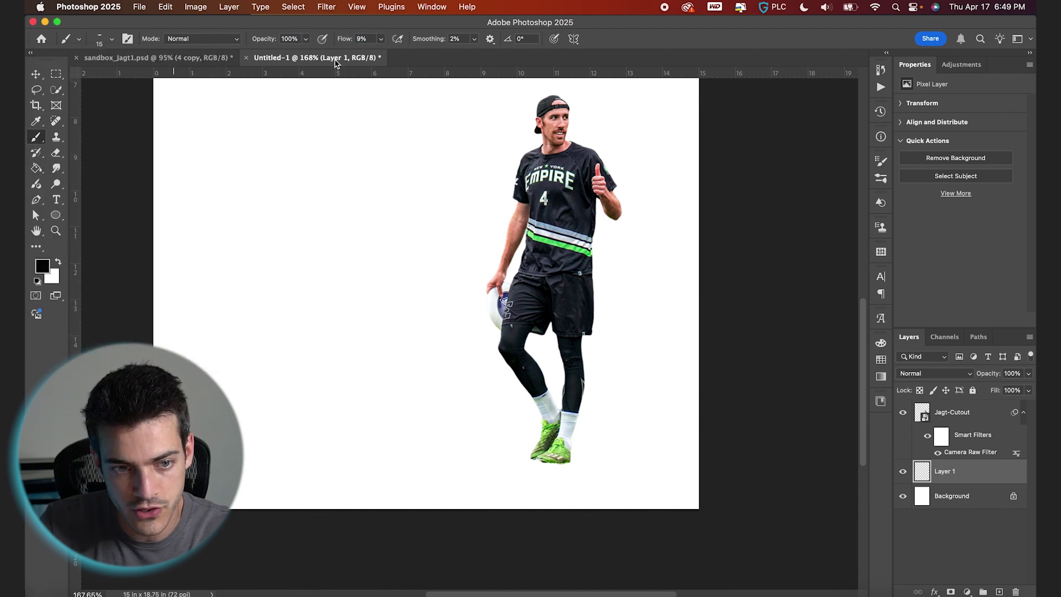
pyautogui.moveTo(445, 362); pyautogui.dragTo(443, 360)
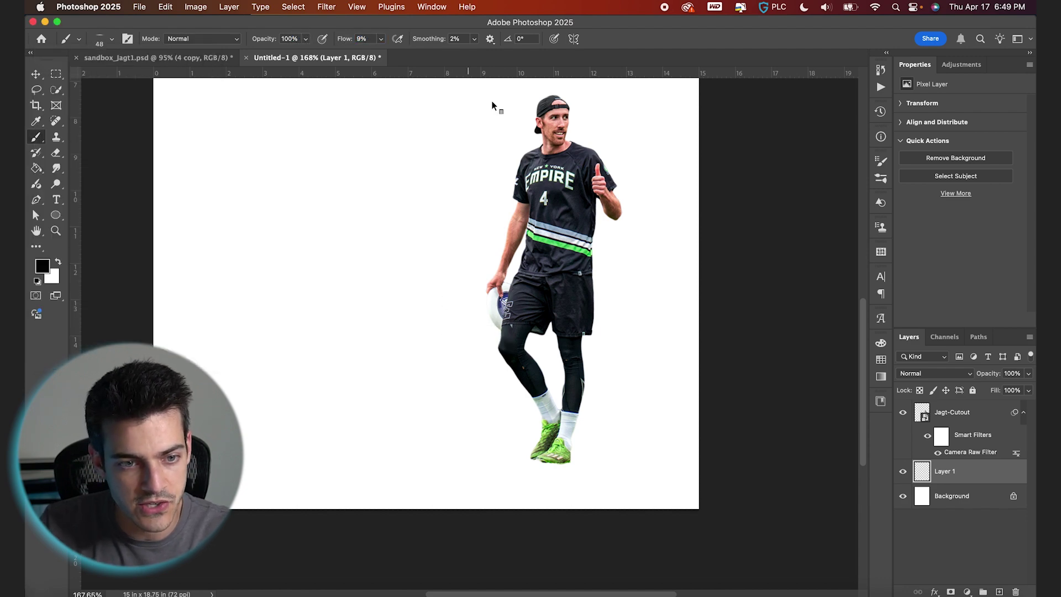
# Paint a soft black ground shadow beneath the green shoes, enlarging the flattened brush to 125 px and wider for the outer falloff
pyautogui.scroll(5, 598, 407)
pyautogui.scroll(2, 607, 410)
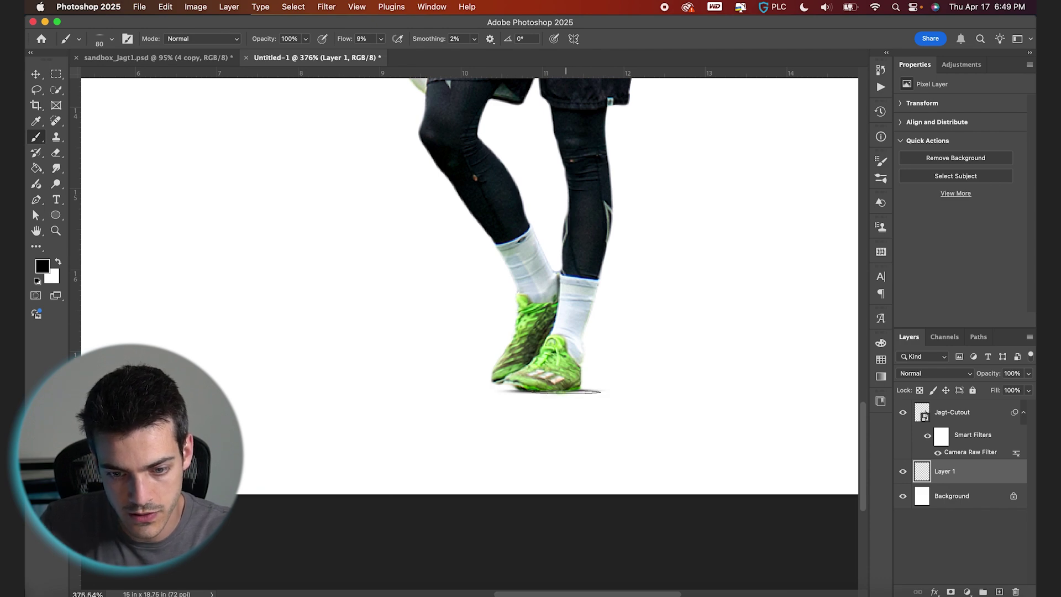
pyautogui.press(']')
pyautogui.press(']')
pyautogui.moveTo(555, 391); pyautogui.dragTo(521, 389)
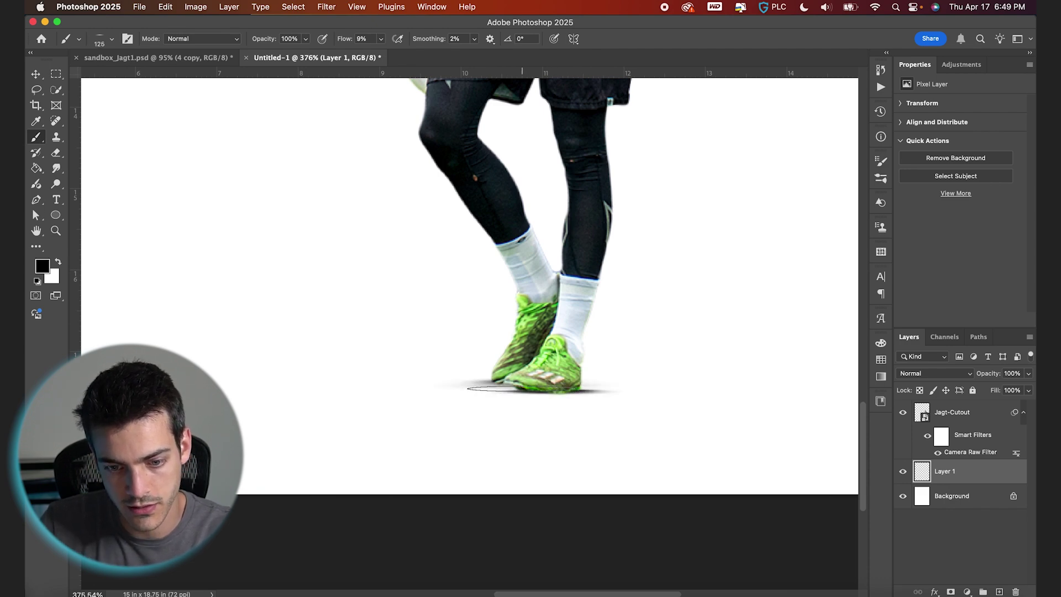
pyautogui.press(']')
pyautogui.press(']')
pyautogui.press(']')
pyautogui.press(']')
pyautogui.press(']')
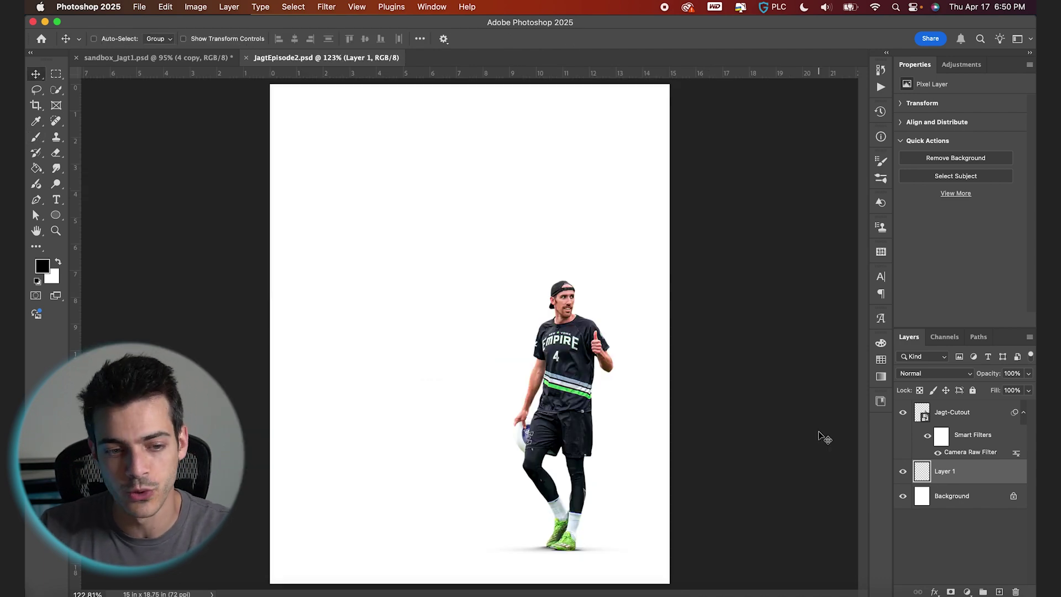
# Create a text layer above the shadow containing 4 in 50 pt Nautica Bold
pyautogui.press('super+alt+shift+n')
pyautogui.press('t')
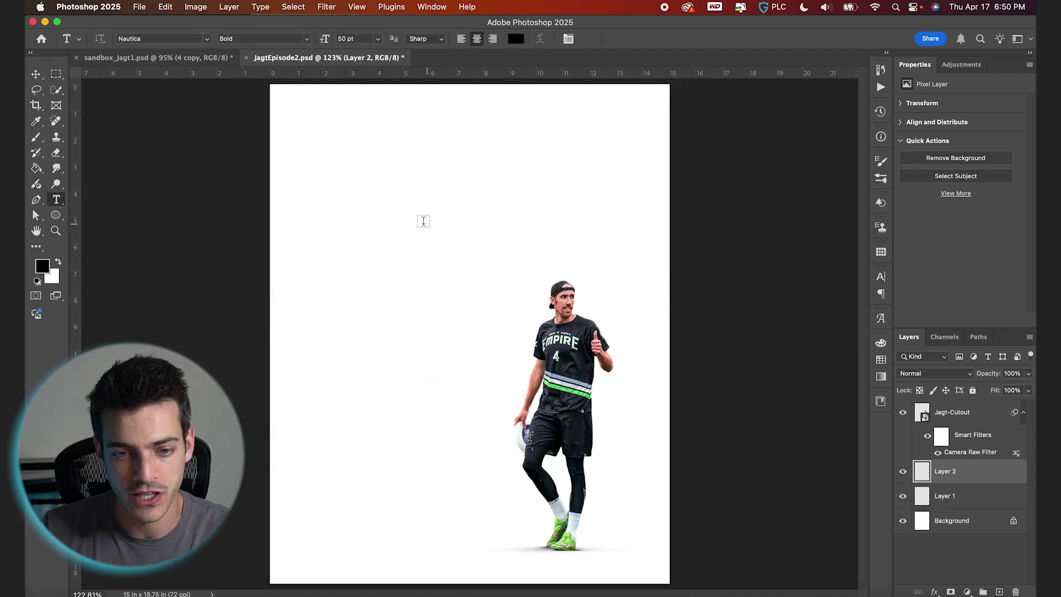
pyautogui.click(425, 220)
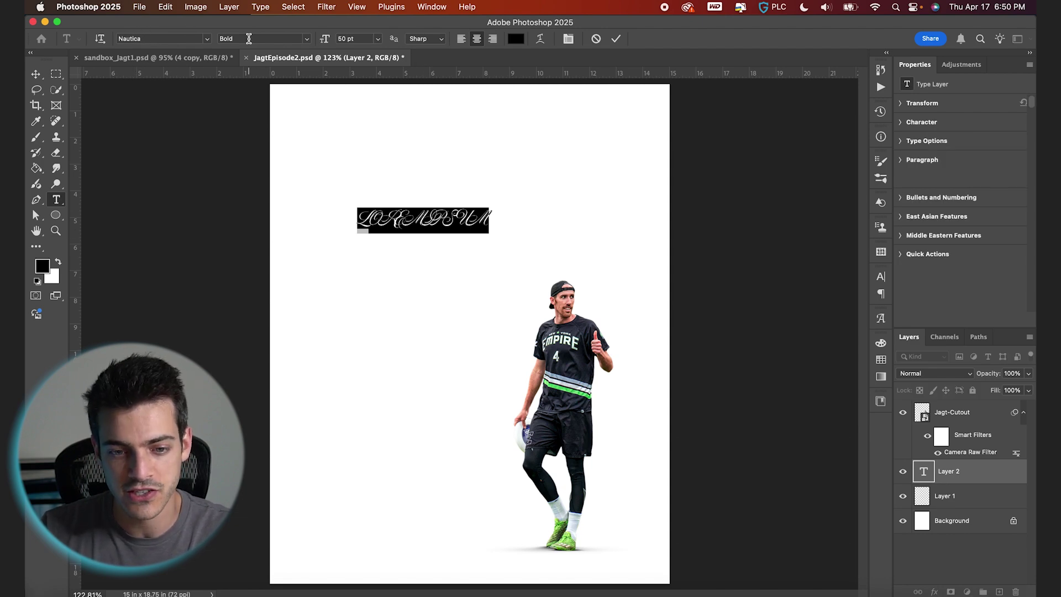
pyautogui.press('BackSpace')
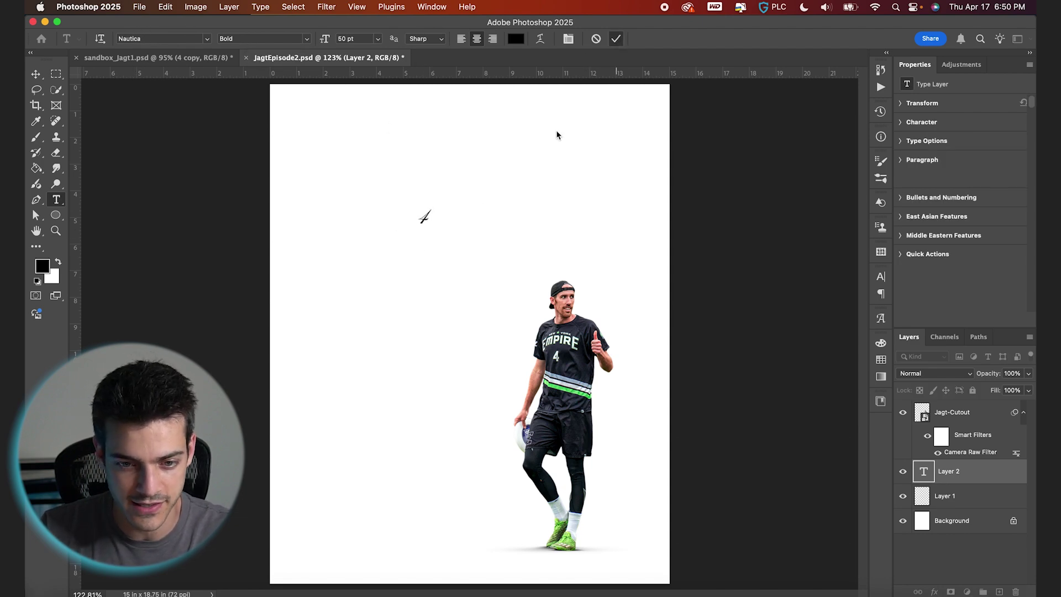
# Enlarge and reposition the 4 so it extends past the canvas edges behind the player cutout, checking it with the cutout hidden
pyautogui.press('super+t')
pyautogui.moveTo(433, 207); pyautogui.dragTo(457, 444)
pyautogui.moveTo(610, 126); pyautogui.dragTo(660, 61)
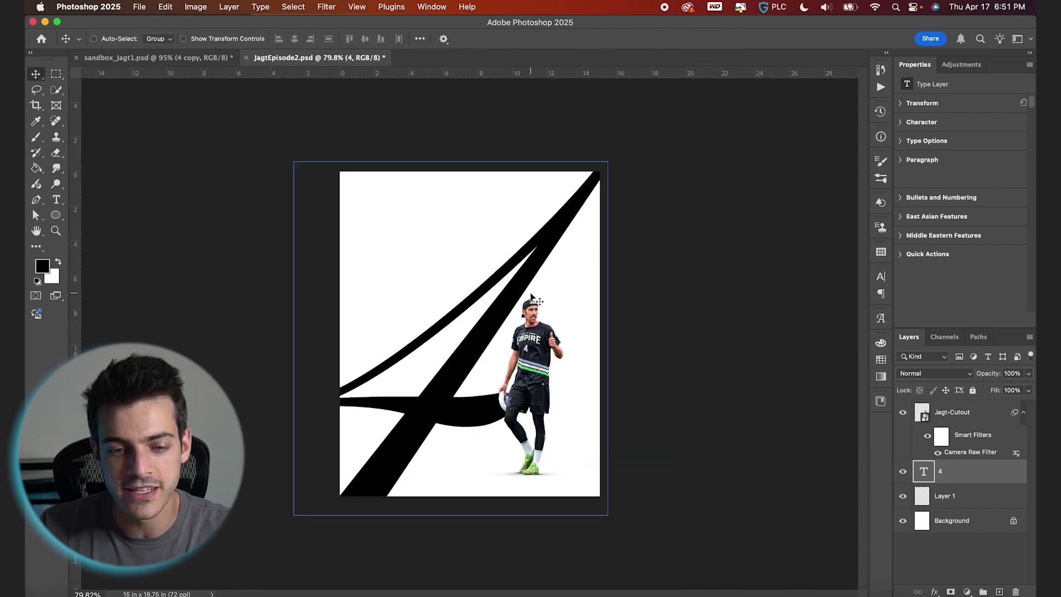
pyautogui.scroll(2, 405, 386)
pyautogui.click(905, 415)
pyautogui.click(903, 416)
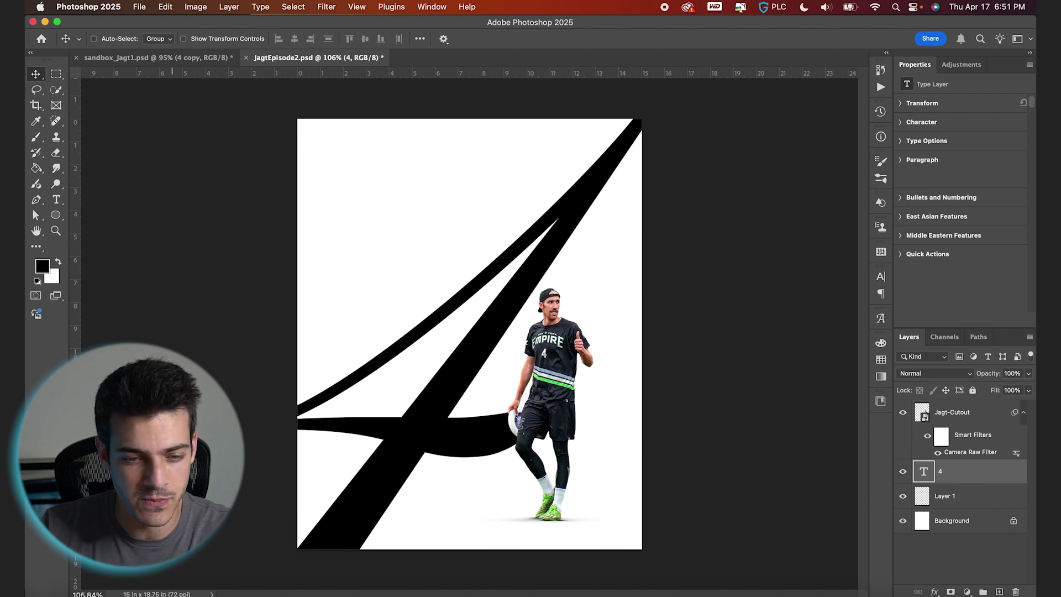
# Place Jagt1.jpg from Finder above the 4, scale it to about 28.8 by 19.2 in over the upper canvas, and hide its layer
pyautogui.click(50, 594)
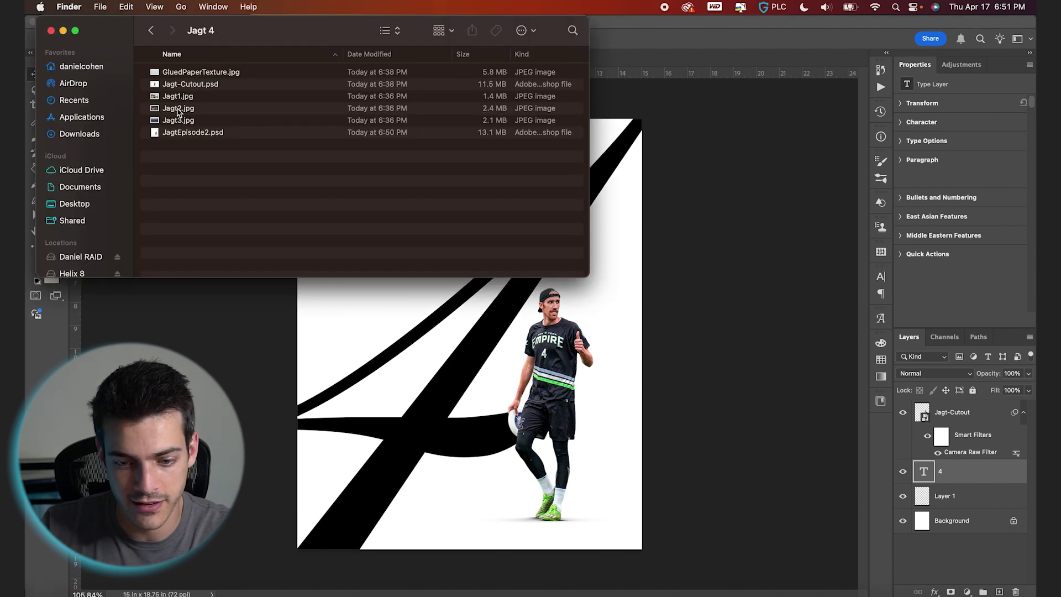
pyautogui.moveTo(177, 100); pyautogui.dragTo(470, 309)
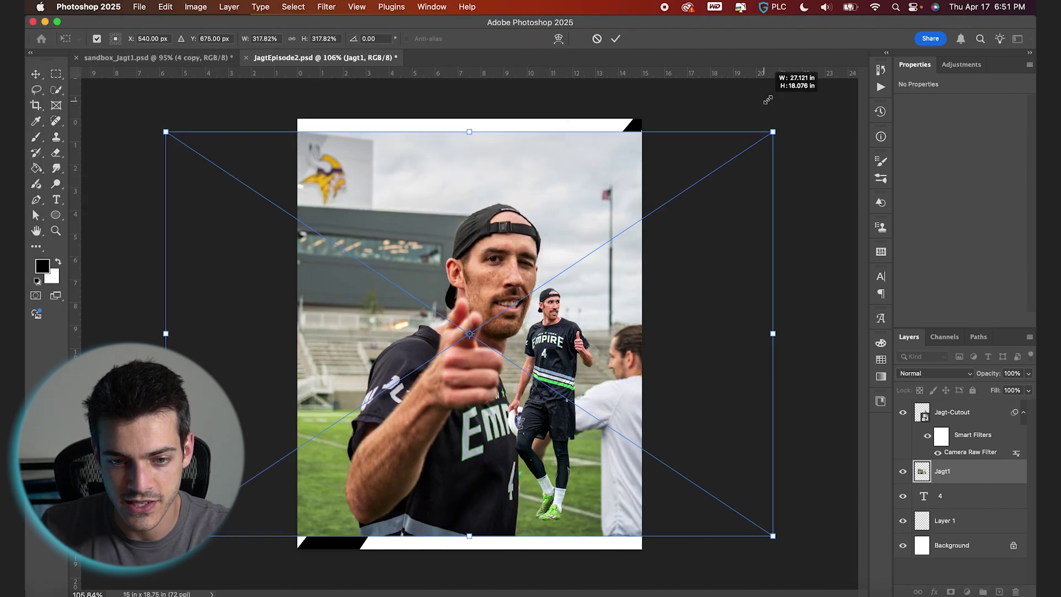
pyautogui.moveTo(712, 264); pyautogui.dragTo(658, 197)
pyautogui.press('Return')
pyautogui.click(903, 473)
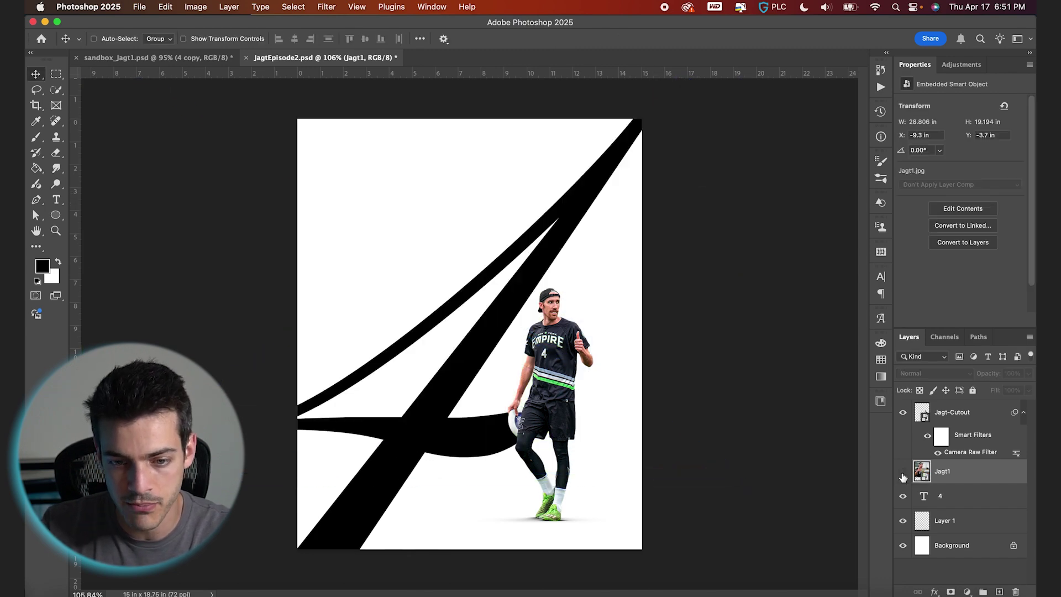
# Draw a Pen tool shape following the thin diagonal stroke of the 4 and enclosing the canvas area above and left of it
pyautogui.keyDown('ctrl'); pyautogui.click(542, 212); pyautogui.keyUp('ctrl')
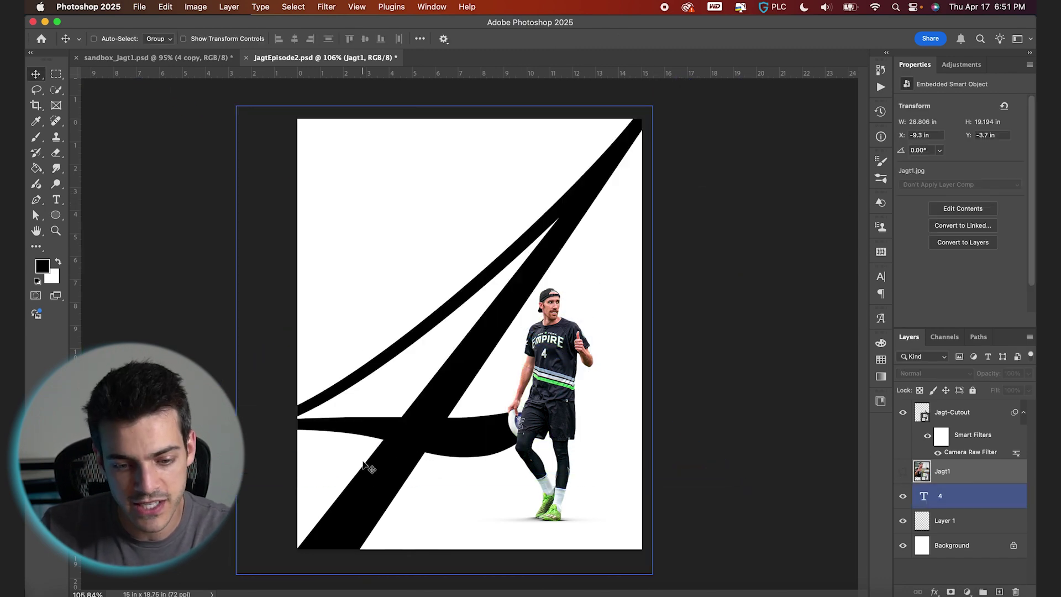
pyautogui.press('p')
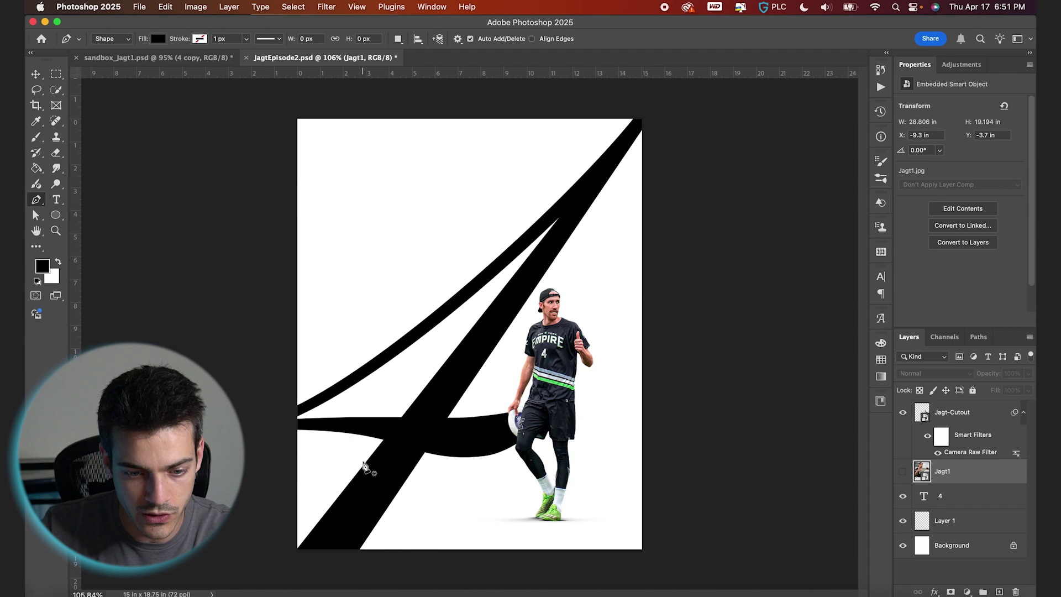
pyautogui.click(292, 412)
pyautogui.click(376, 363)
pyautogui.click(486, 278)
pyautogui.click(582, 188)
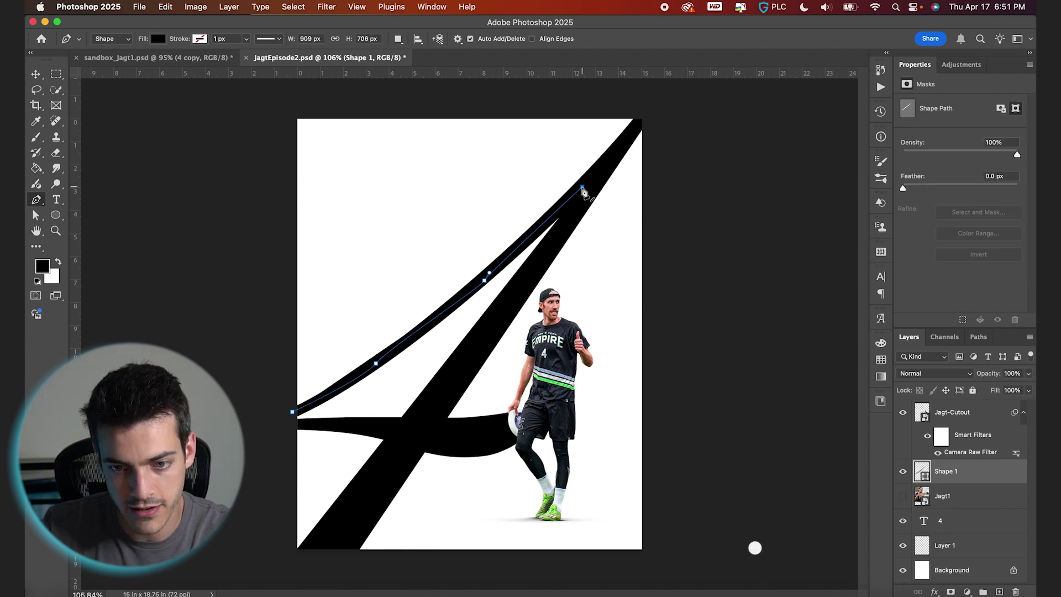
pyautogui.click(650, 106)
pyautogui.click(289, 110)
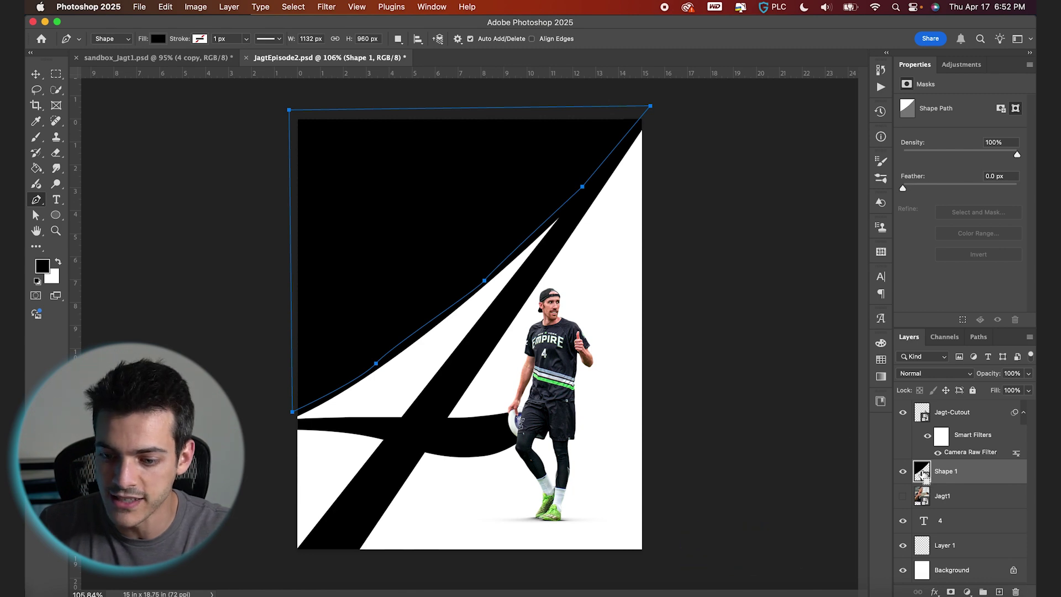
# Mask the Jagt1 photo to the pen shape's outline, with the shape layer hidden and the photo layer shown
pyautogui.click(903, 471)
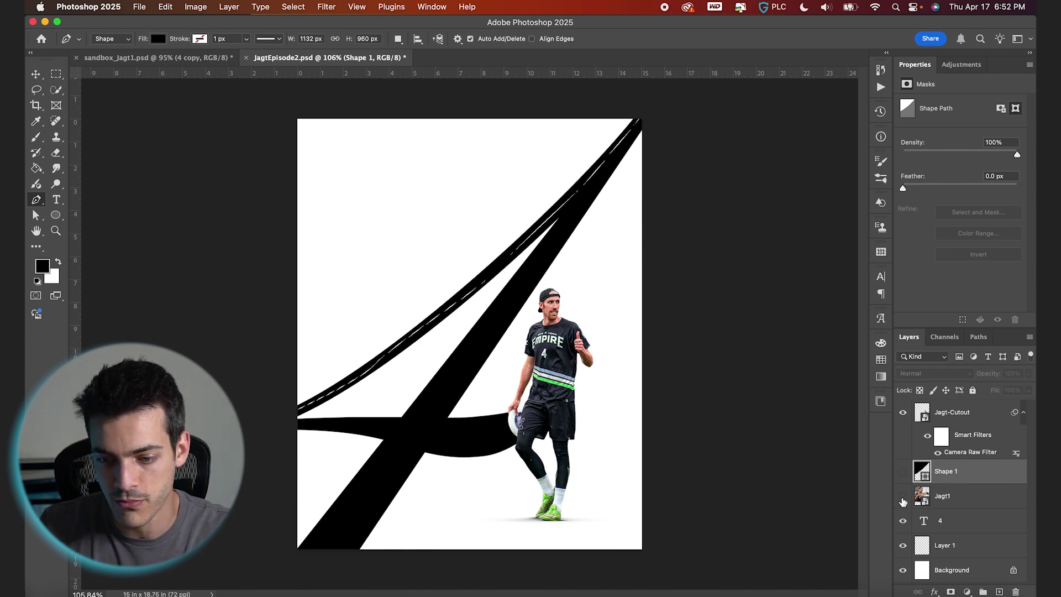
pyautogui.click(903, 497)
pyautogui.click(921, 498)
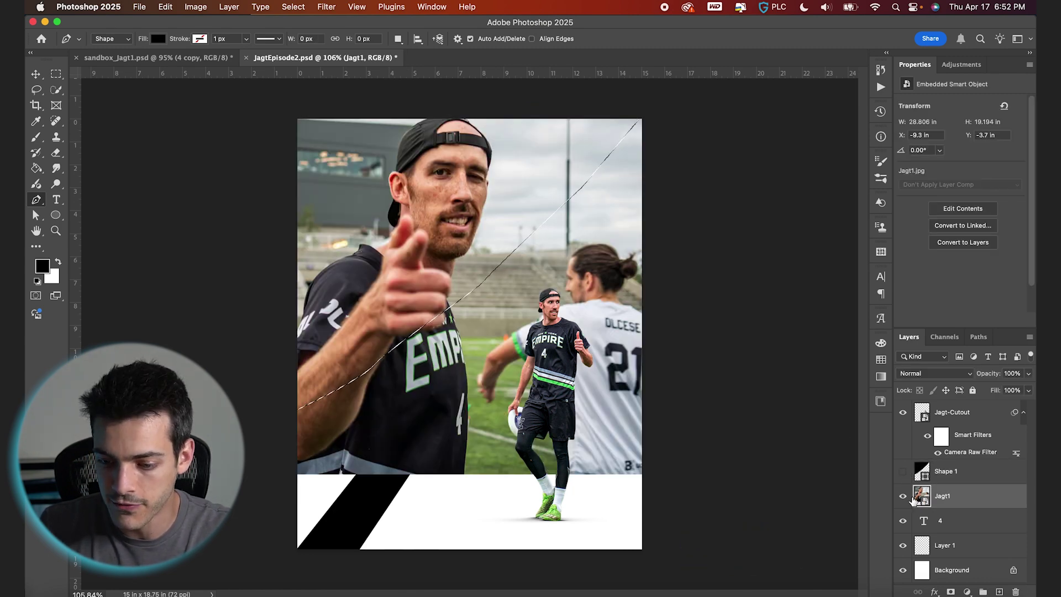
pyautogui.click(951, 591)
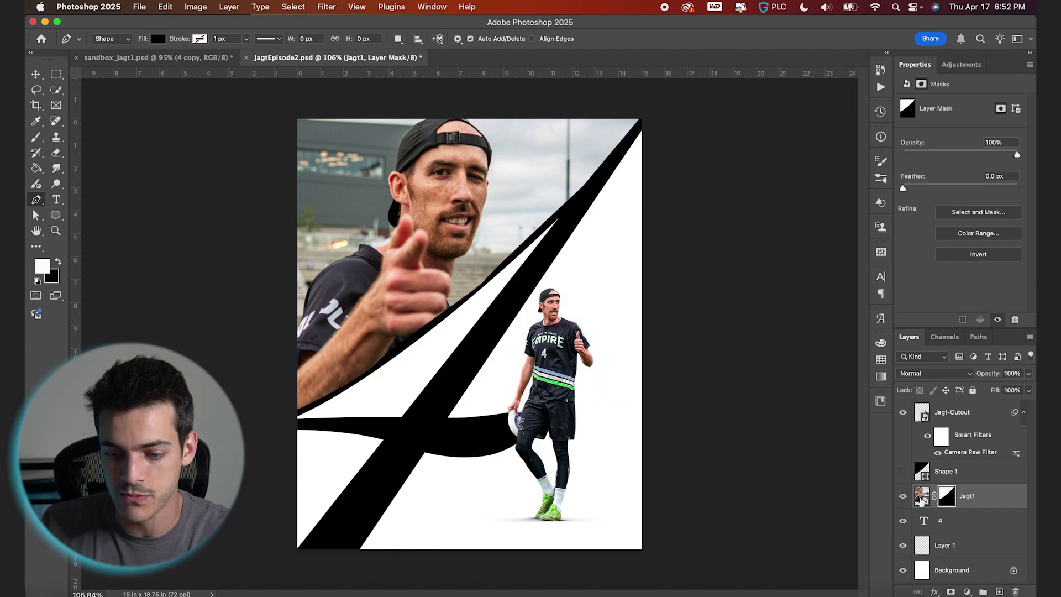
# Move the Jagt1 layer beneath the 4, unlink its mask, and shift the photo inside it to X -8.66 in, Y -3.81 in
pyautogui.moveTo(921, 500); pyautogui.dragTo(929, 537)
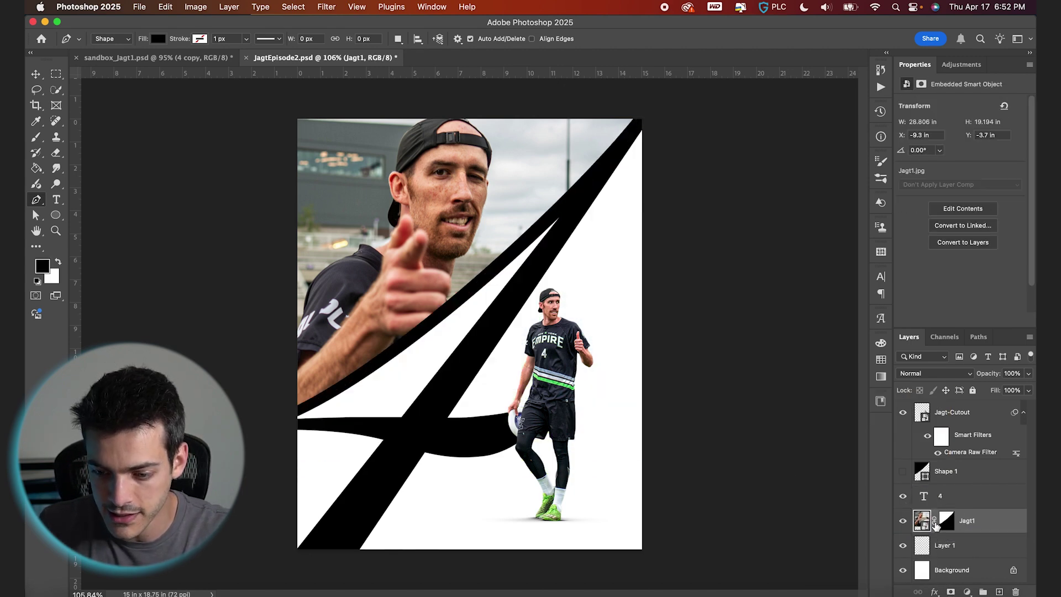
pyautogui.press('v')
pyautogui.moveTo(504, 293); pyautogui.dragTo(518, 290)
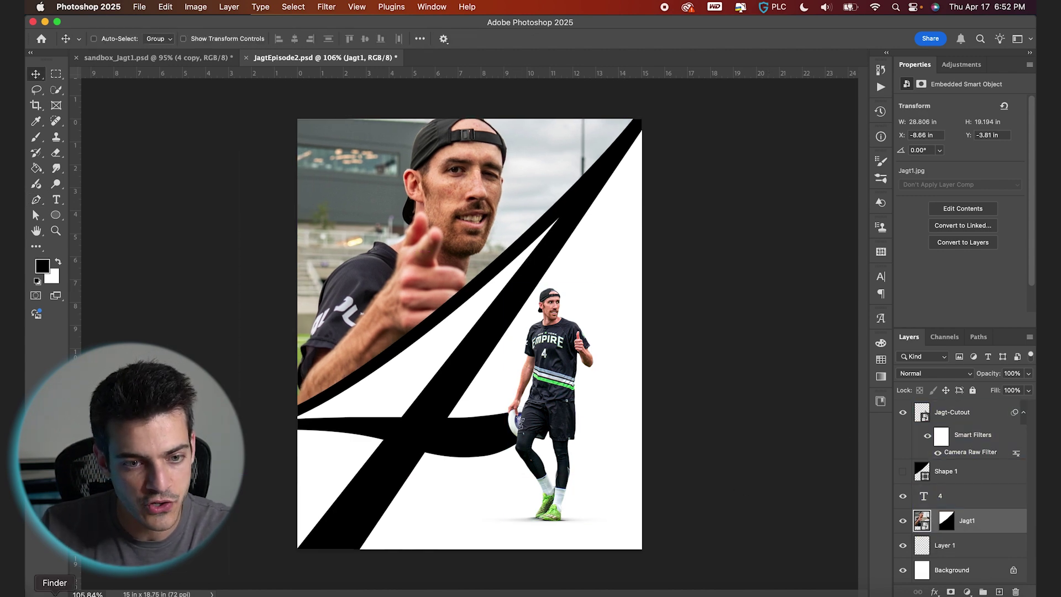
# Place Jagt3.jpg from Finder between the 4 and Jagt1, scaled to about 36.6 by 24.4 in and positioned over the lower canvas
pyautogui.click(53, 594)
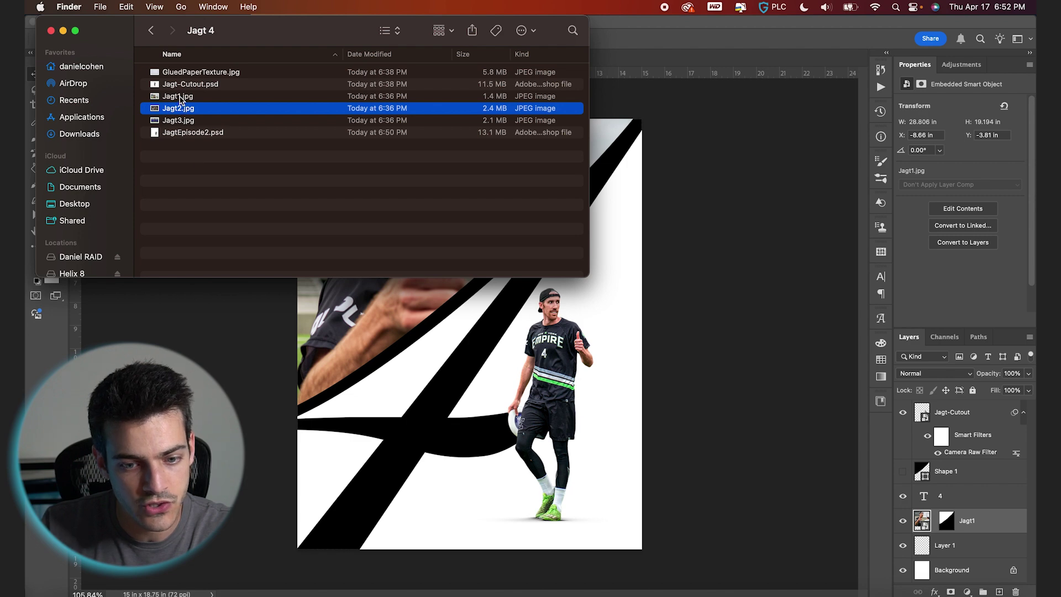
pyautogui.moveTo(178, 125); pyautogui.dragTo(426, 360)
pyautogui.moveTo(563, 270); pyautogui.dragTo(884, 214)
pyautogui.moveTo(708, 317); pyautogui.dragTo(741, 319)
pyautogui.press('Return')
# Hide the Jagt3 photo completely with a black layer mask, with white as the foreground colour
pyautogui.keyDown('super'); pyautogui.click(947, 576); pyautogui.keyUp('super')
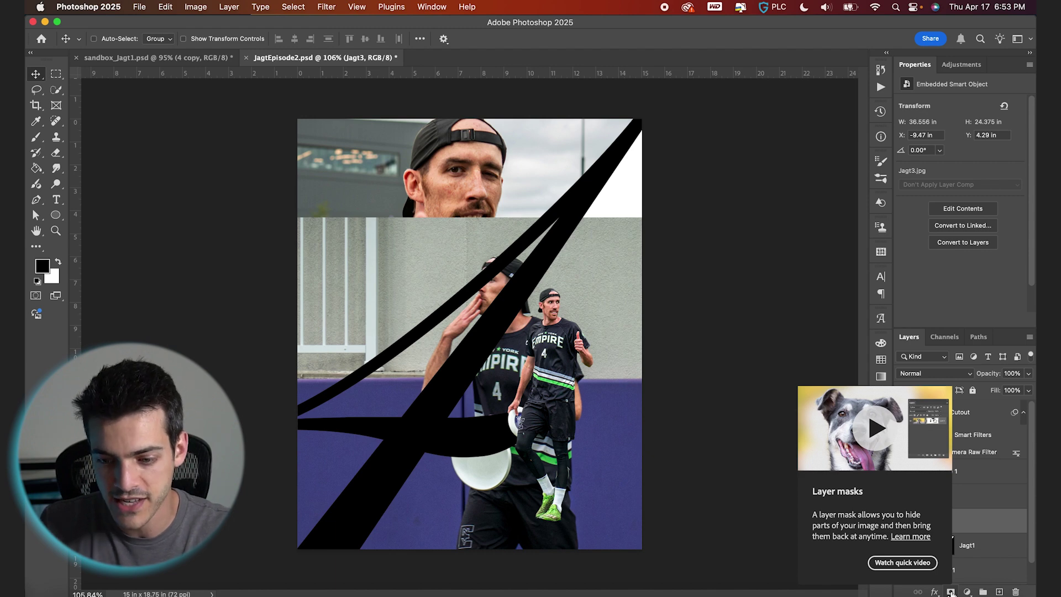
pyautogui.keyDown('alt'); pyautogui.click(950, 592); pyautogui.keyUp('alt')
pyautogui.press('x')
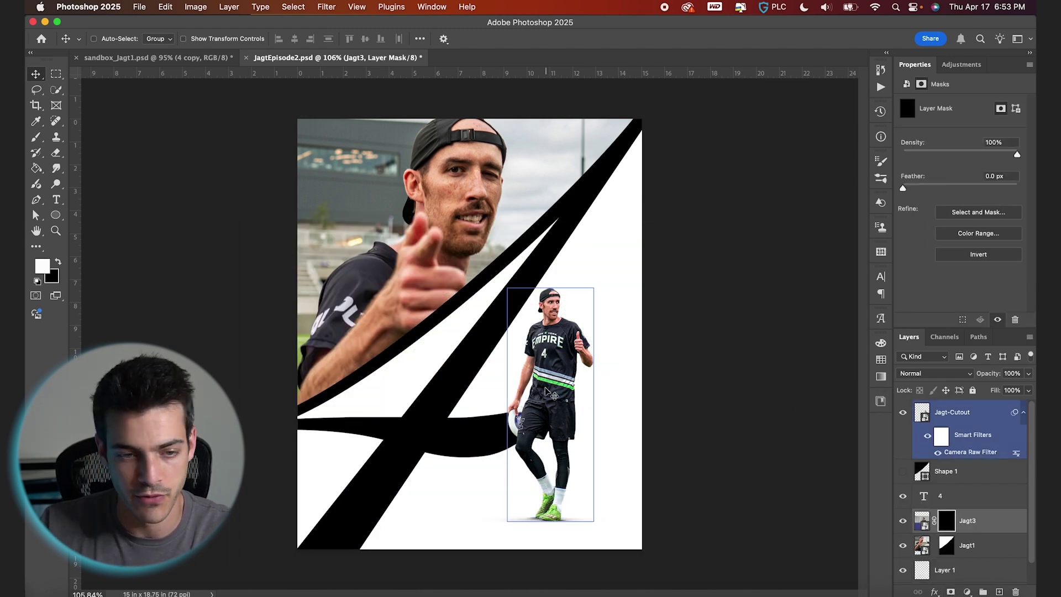
# Reveal Jagt3 only in the enclosed area between the 4's strokes by painting its mask white with a hard round brush at 100% flow
pyautogui.press('b')
pyautogui.click(112, 40)
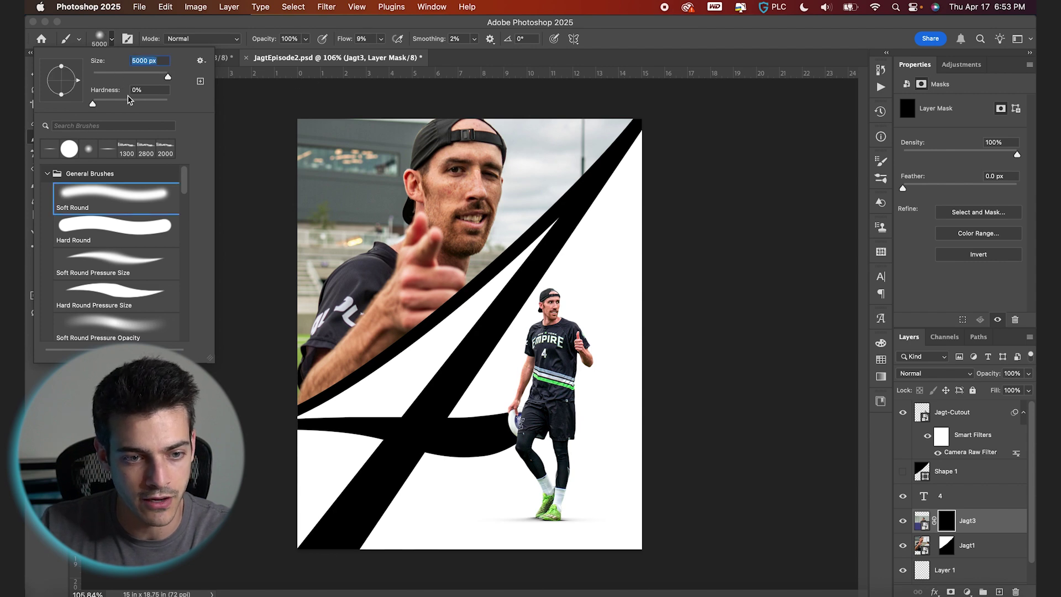
pyautogui.moveTo(92, 103); pyautogui.dragTo(257, 101)
pyautogui.click(113, 41)
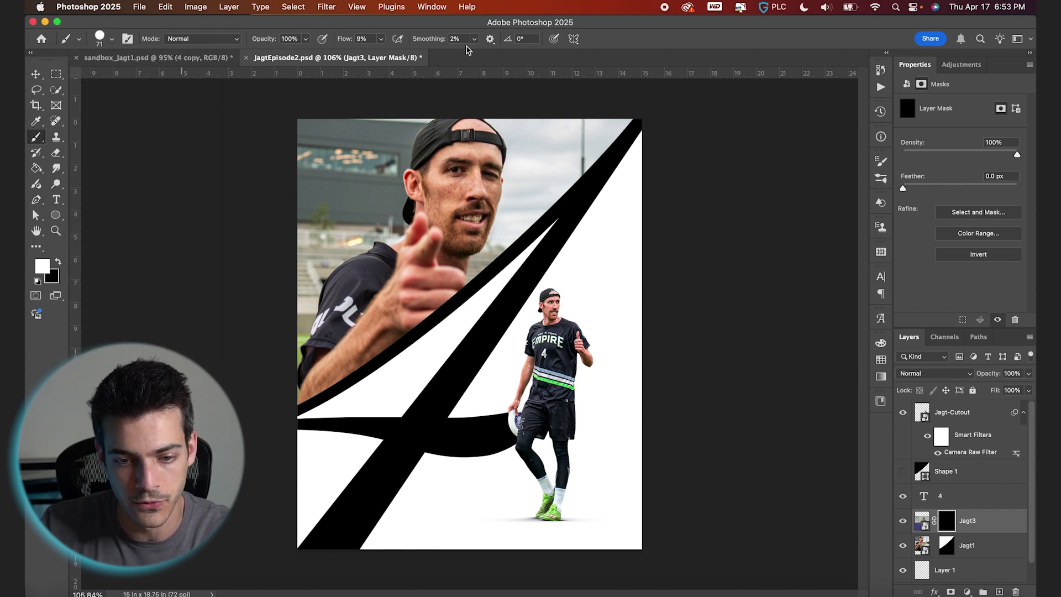
pyautogui.moveTo(348, 41); pyautogui.dragTo(479, 370)
pyautogui.press(']')
pyautogui.press(']')
pyautogui.press(']')
pyautogui.press(']')
pyautogui.click(400, 405)
pyautogui.press('[')
pyautogui.press('[')
pyautogui.press('[')
pyautogui.moveTo(556, 222)
pyautogui.mouseDown()
pyautogui.moveTo(406, 391)
pyautogui.moveTo(397, 369)
pyautogui.moveTo(299, 415)
pyautogui.moveTo(396, 385)
pyautogui.mouseUp()
pyautogui.press('v')
# Place the Jagt2 photo between the 4 and Jagt3, scaled to about 16.5 by 11 in, over the poster's lower-left corner
pyautogui.press('super+v')
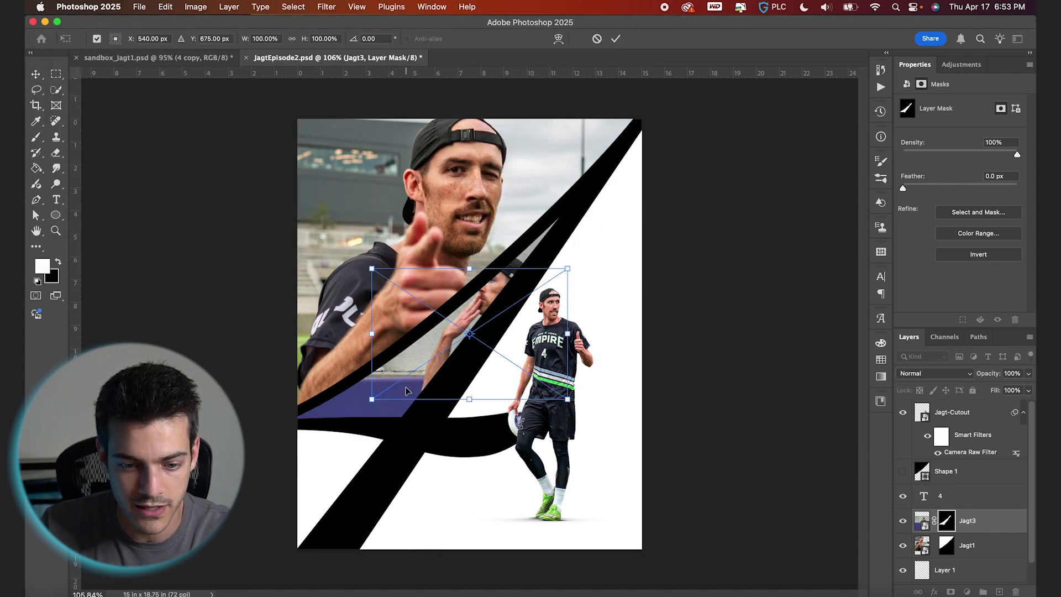
pyautogui.moveTo(530, 330); pyautogui.dragTo(392, 458)
pyautogui.moveTo(430, 397); pyautogui.dragTo(507, 354)
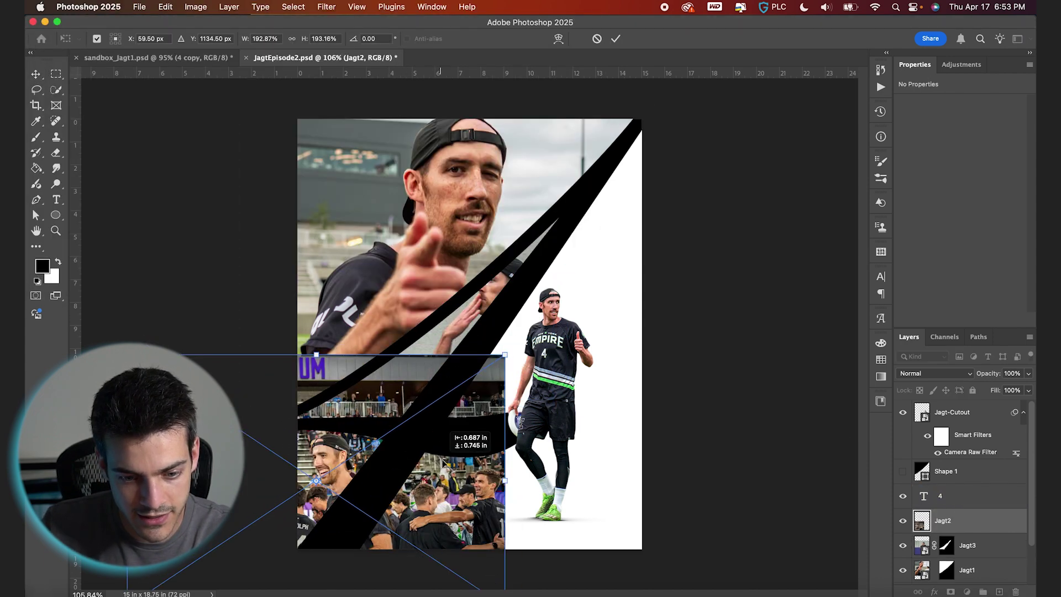
pyautogui.moveTo(442, 461); pyautogui.dragTo(443, 459)
pyautogui.press('Return')
pyautogui.press('Return')
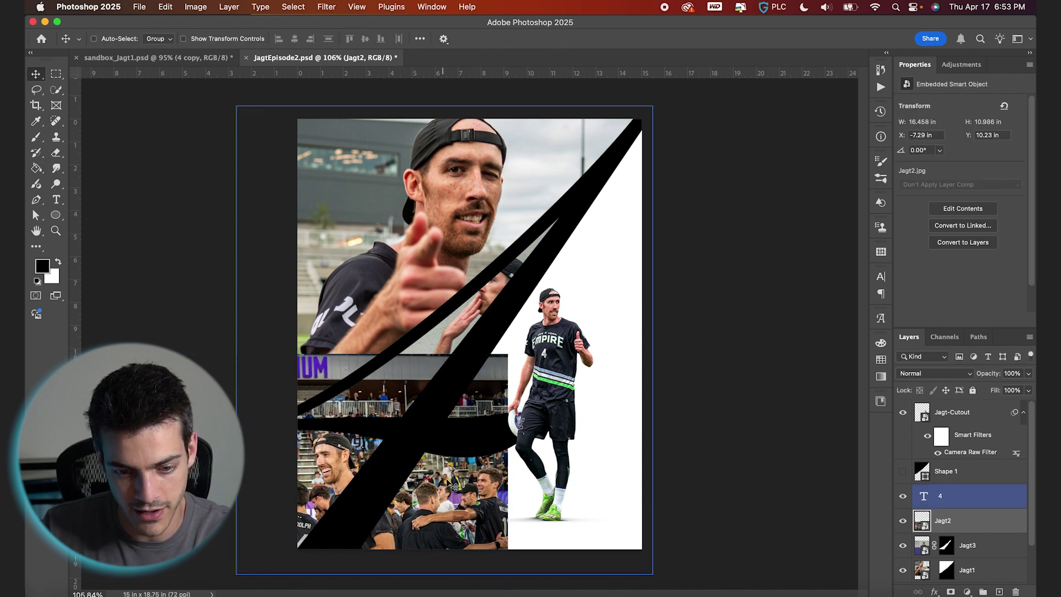
# Hide Jagt2 with a black mask and paint it back in only within the lower-left area beneath the 4's crossbar
pyautogui.click(950, 592)
pyautogui.hotkey('ctrl', 'i')
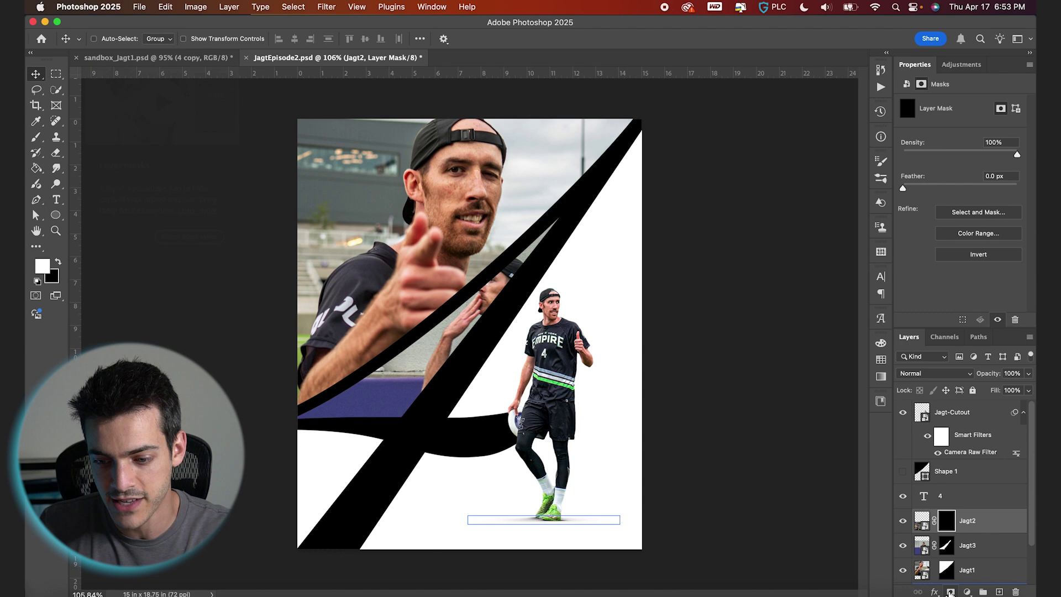
pyautogui.scroll(5, 469, 353)
pyautogui.scroll(-5, 488, 400)
pyautogui.hscroll(-5, 488, 400)
pyautogui.press('b')
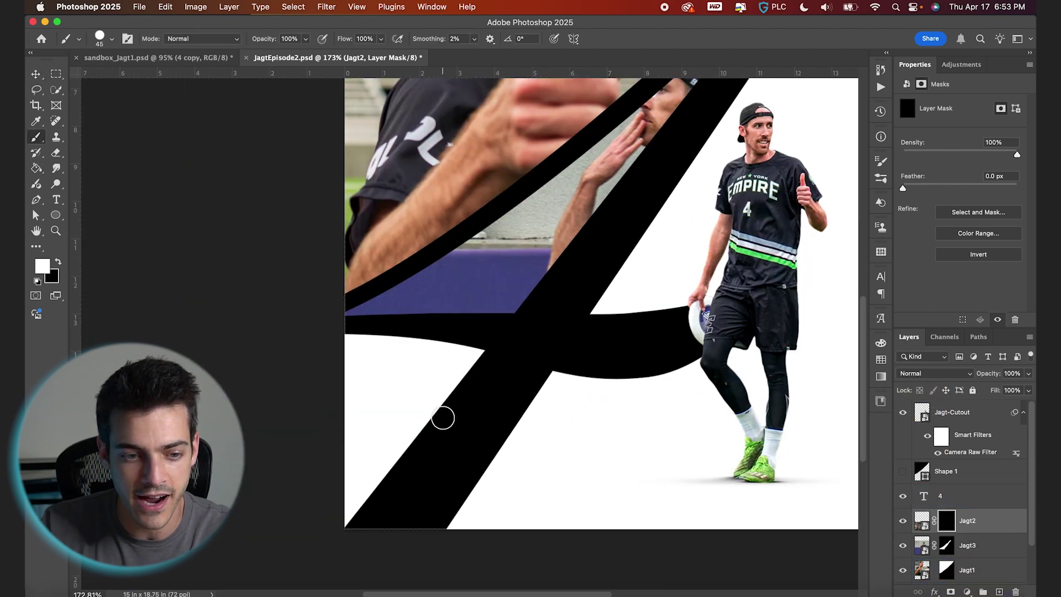
pyautogui.press(']')
pyautogui.press(']')
pyautogui.press(']')
pyautogui.press(']')
pyautogui.press(']')
pyautogui.press(']')
pyautogui.moveTo(462, 374)
pyautogui.mouseDown()
pyautogui.moveTo(351, 355)
pyautogui.moveTo(445, 369)
pyautogui.moveTo(383, 416)
pyautogui.moveTo(351, 416)
pyautogui.moveTo(346, 459)
pyautogui.mouseUp()
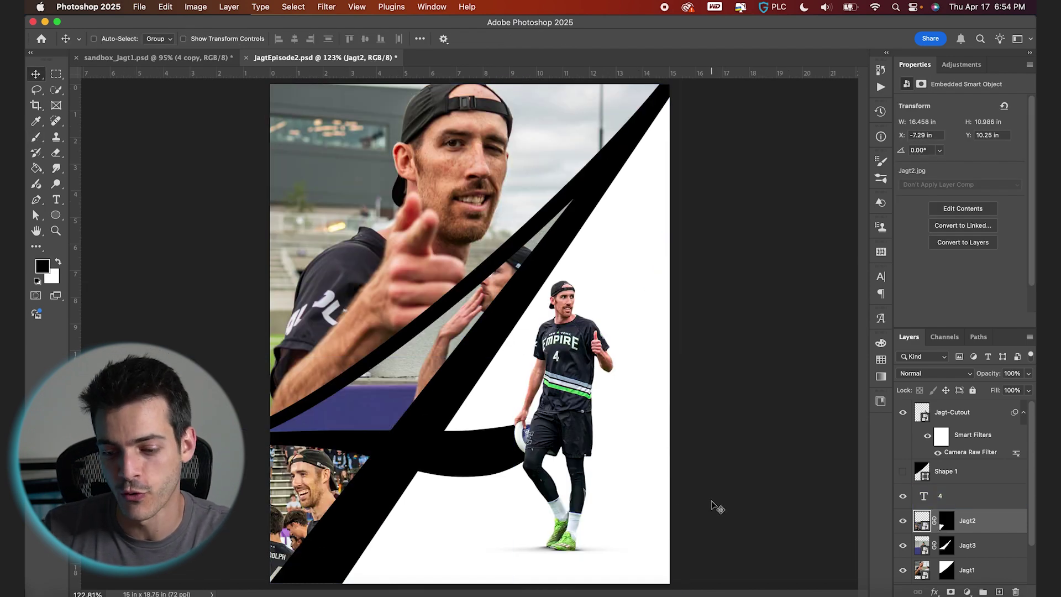
# Add a black-to-white Gradient Map above the photos, with the white stop at location 75 and the black stop moved inward for contrast
pyautogui.click(967, 591)
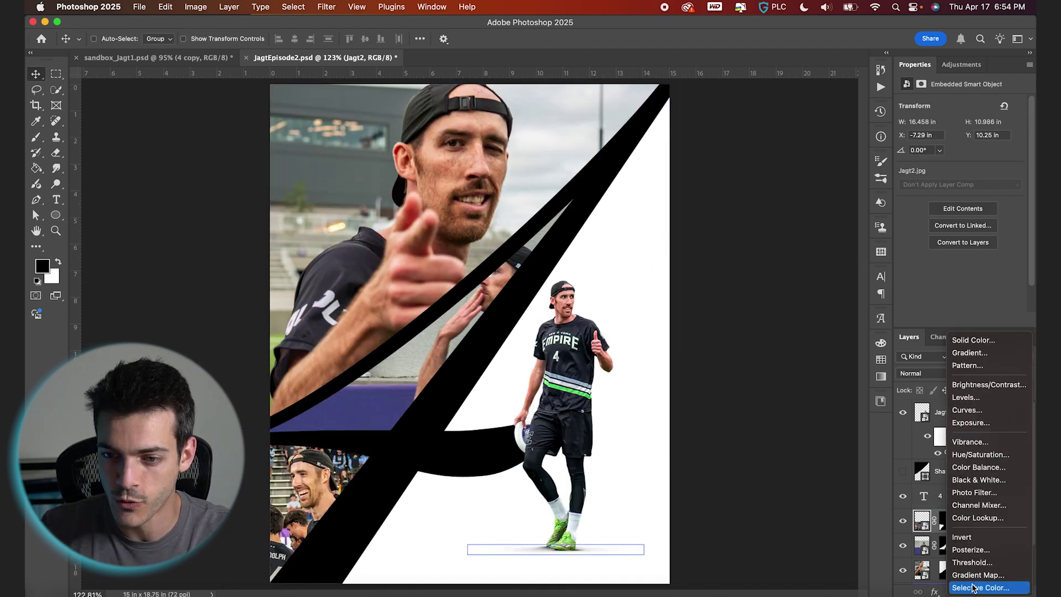
pyautogui.click(973, 576)
pyautogui.click(930, 111)
pyautogui.click(689, 228)
pyautogui.moveTo(923, 227); pyautogui.dragTo(866, 228)
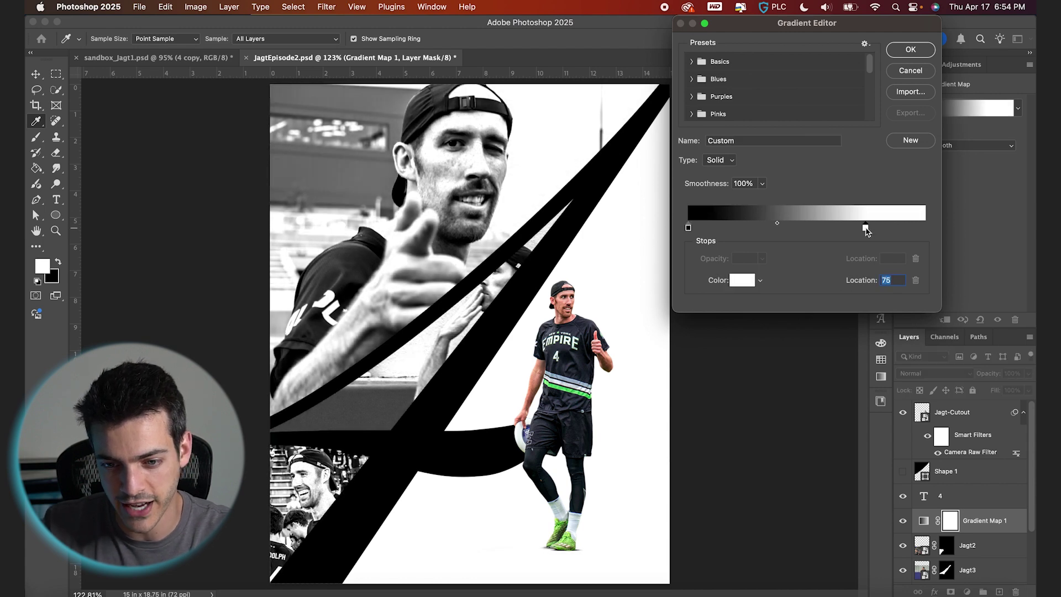
pyautogui.moveTo(688, 227); pyautogui.dragTo(716, 231)
pyautogui.press('Return')
# Recolour the large script 4 white using a swatch
pyautogui.press('v')
pyautogui.press('x')
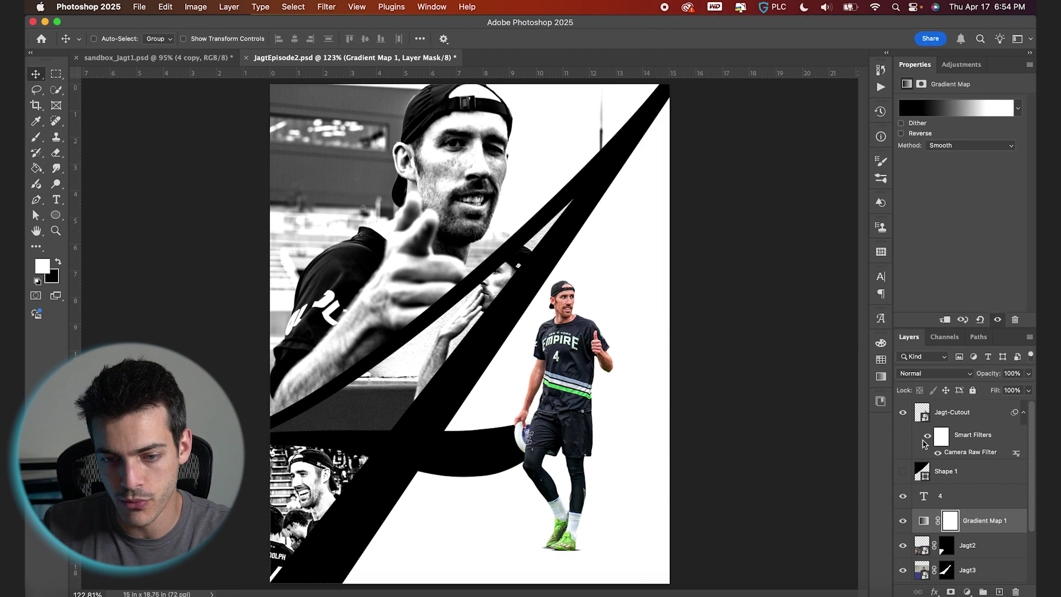
pyautogui.click(925, 496)
pyautogui.click(880, 360)
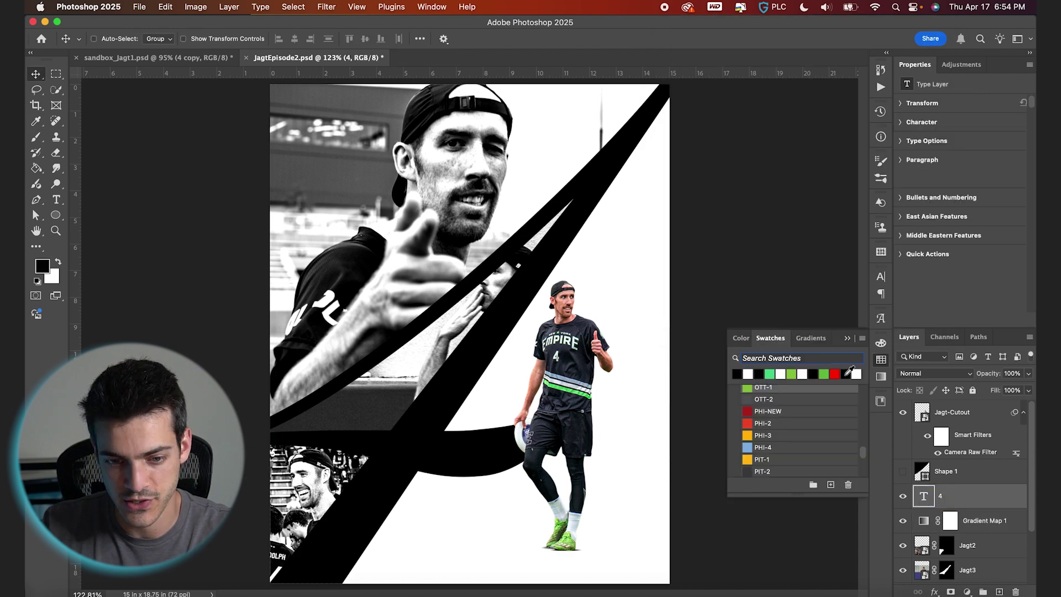
pyautogui.click(750, 374)
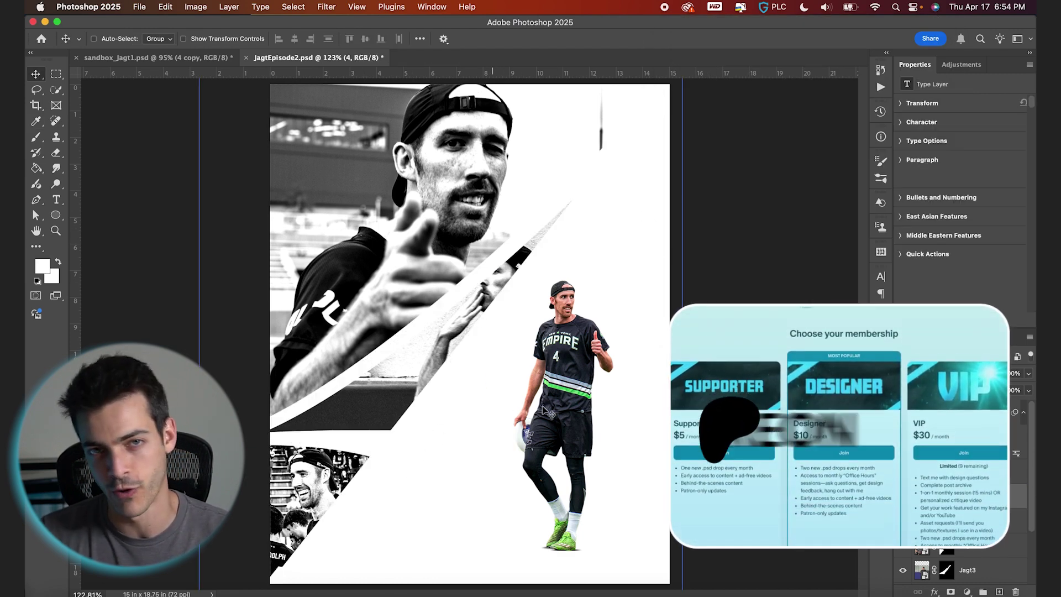
pyautogui.scroll(-2, 471, 469)
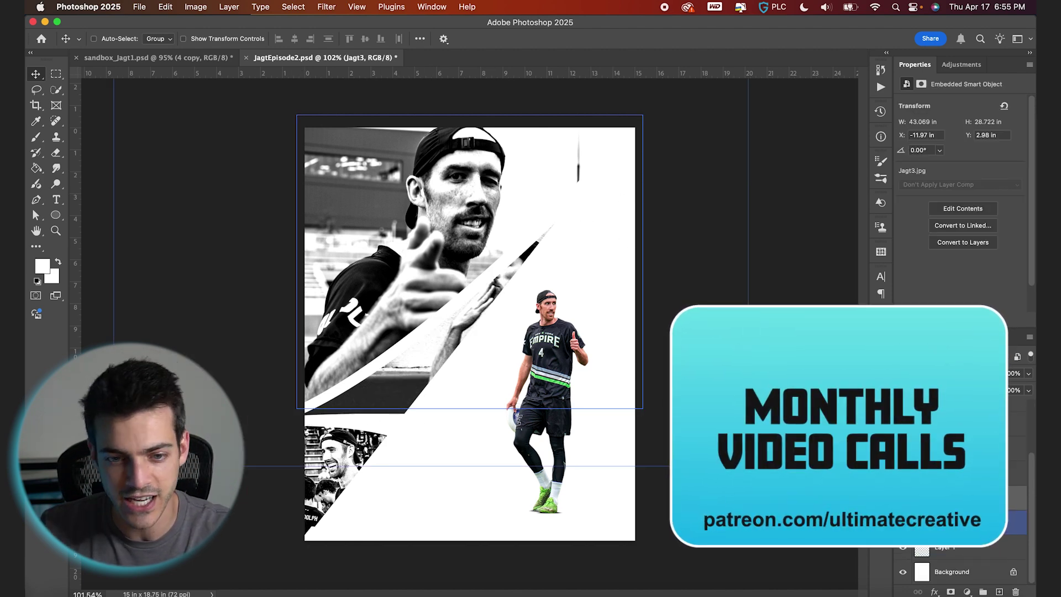
# Select the background around the player in the Jagt1 photo using Select Subject and an inverted selection
pyautogui.click(349, 200)
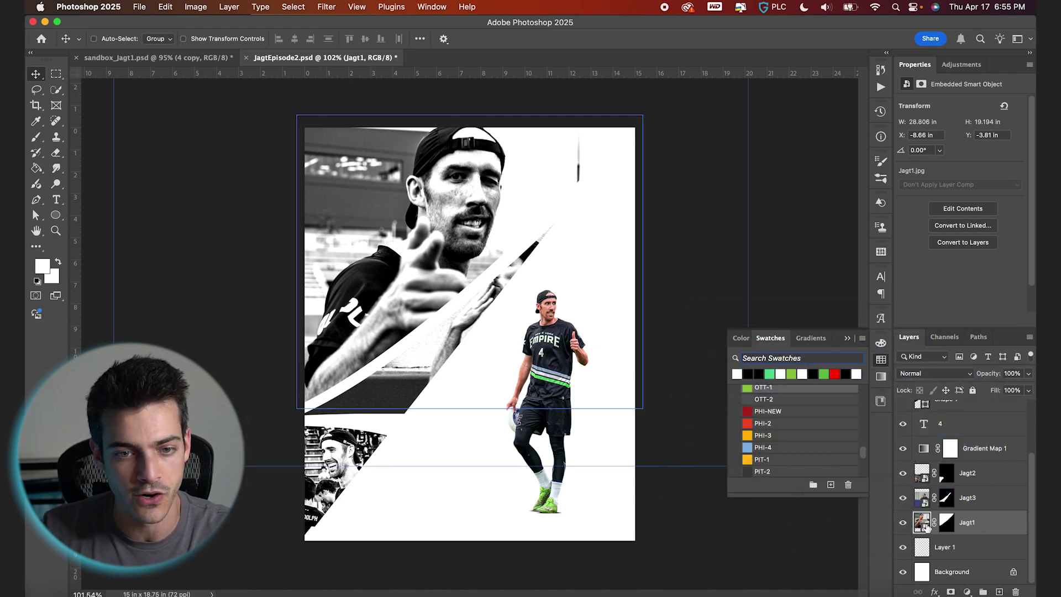
pyautogui.press('w')
pyautogui.click(375, 39)
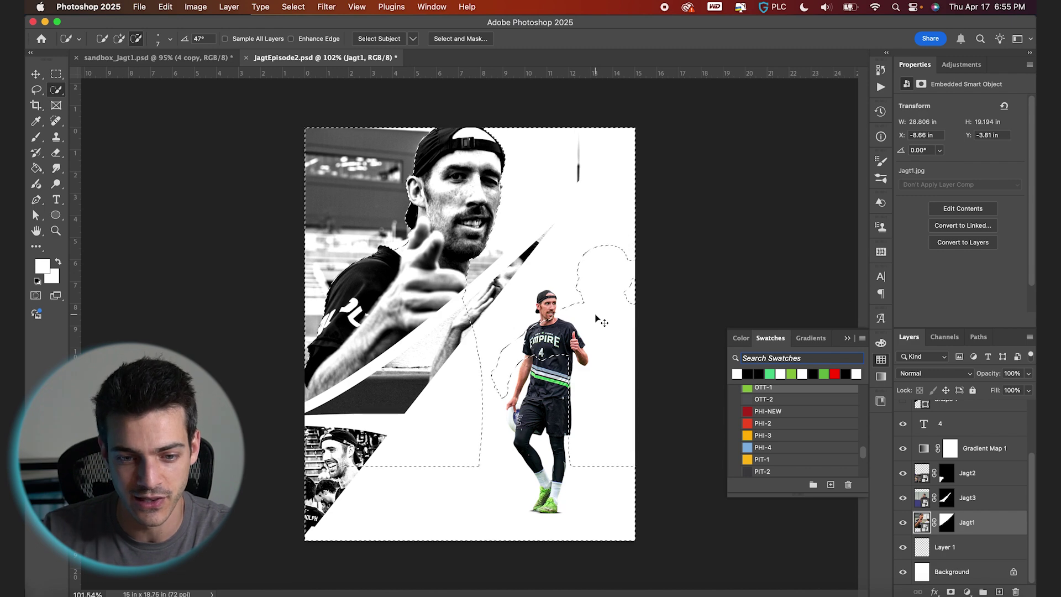
# Add a new layer above Jagt2 and paint white over the selected background on the left side of the Jagt1 player
pyautogui.press('super+plus')
pyautogui.scroll(3, 302, 332)
pyautogui.click(924, 473)
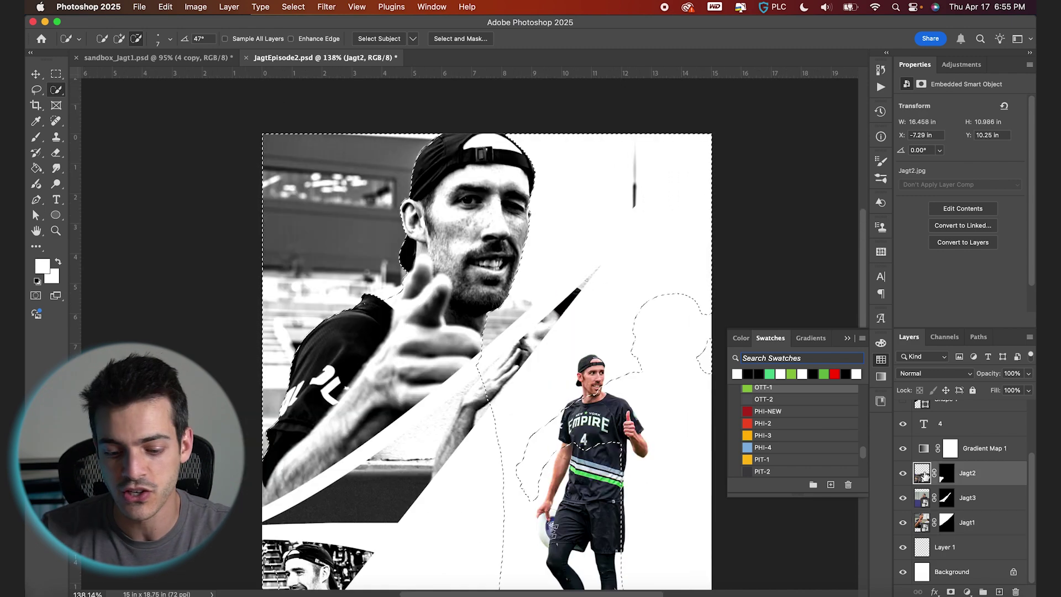
pyautogui.press('alt+shift+super+n')
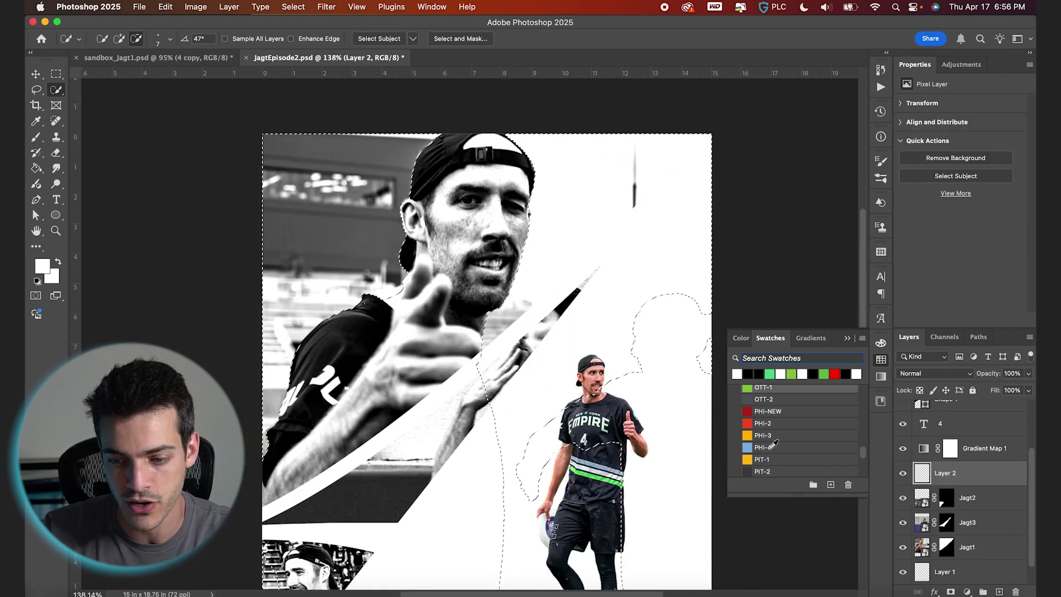
pyautogui.press('b')
pyautogui.press('d')
pyautogui.press('x')
pyautogui.moveTo(390, 193)
pyautogui.mouseDown()
pyautogui.moveTo(317, 271)
pyautogui.moveTo(258, 431)
pyautogui.mouseUp()
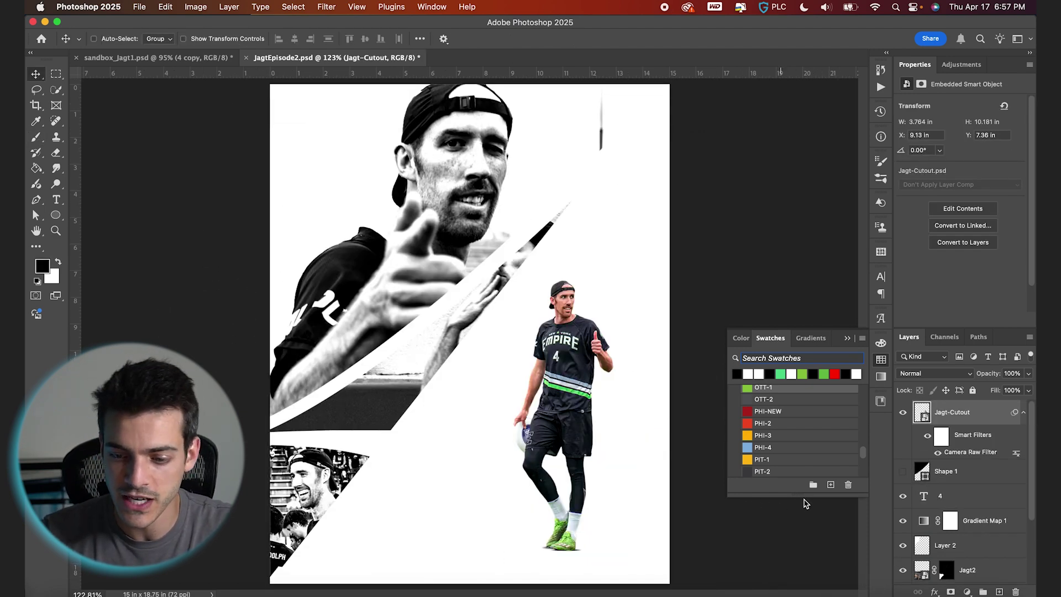
# Add the text JAGT at 147.85 pt on a new top layer and set it in a heavy sans-serif font
pyautogui.press('t')
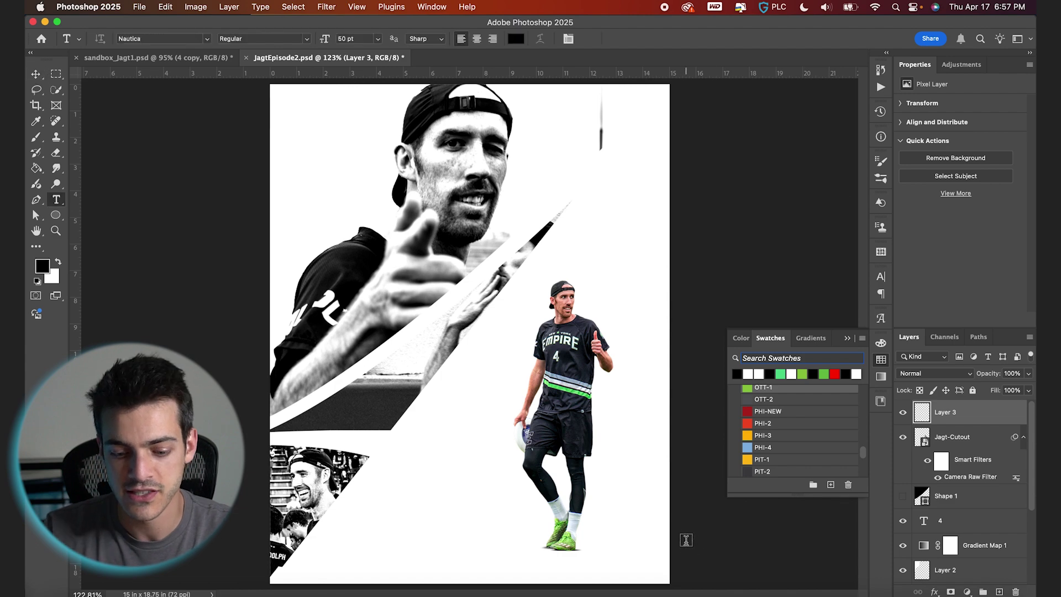
pyautogui.click(687, 547)
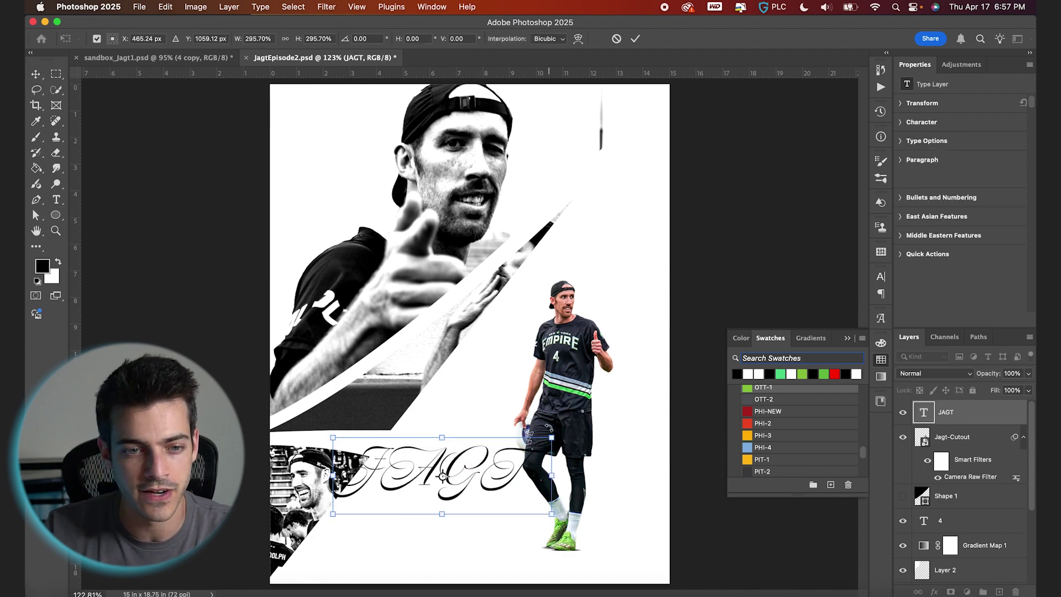
pyautogui.press('Return')
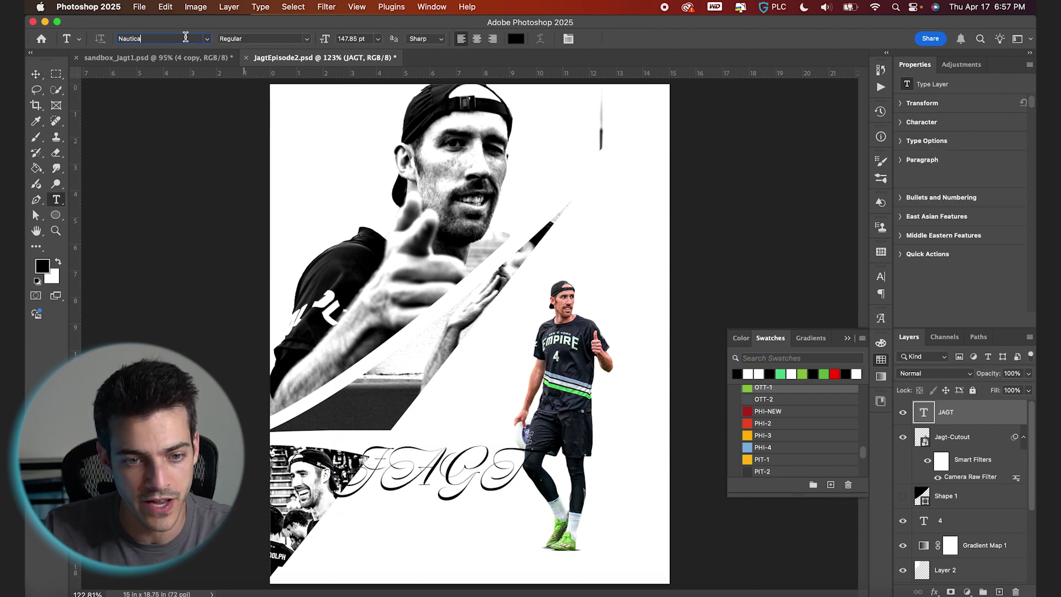
pyautogui.doubleClick(185, 37)
pyautogui.write('ool')
pyautogui.click(251, 126)
pyautogui.press('v')
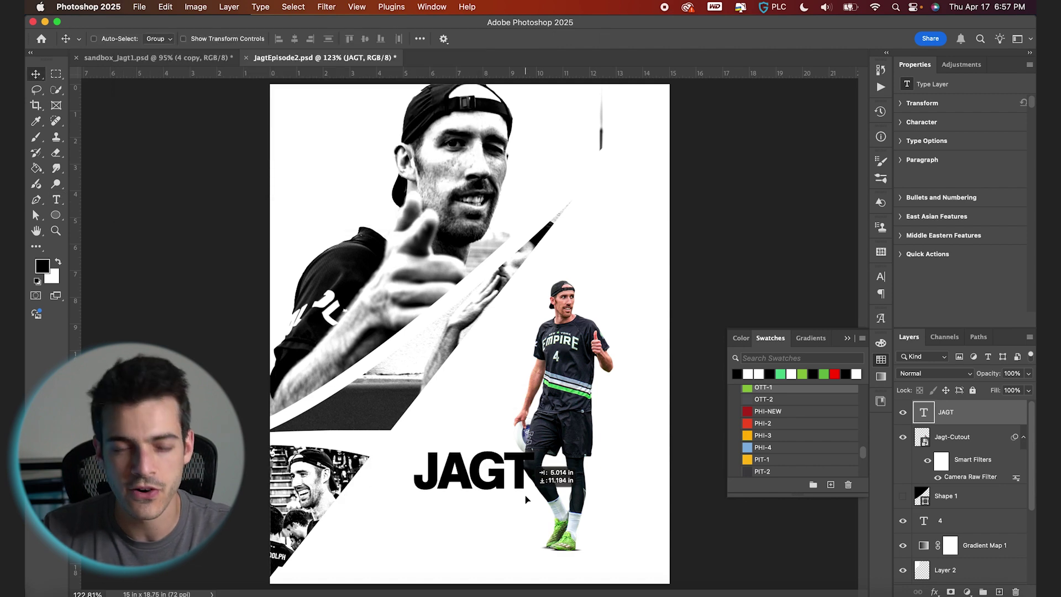
# Rotate JAGT to read vertically upward and place it in the poster's upper-left corner, partly cut off by the canvas edges
pyautogui.moveTo(525, 492); pyautogui.dragTo(396, 105)
pyautogui.press('super+t')
pyautogui.press('Return')
pyautogui.moveTo(387, 180); pyautogui.dragTo(326, 155)
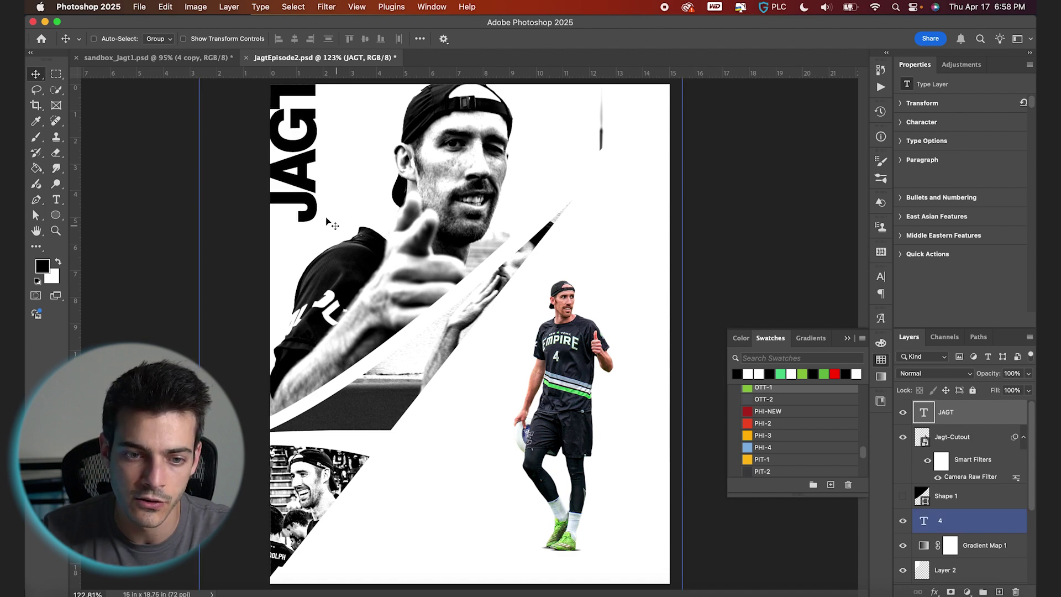
pyautogui.hotkey('shift', 'Left')
pyautogui.hotkey('shift', 'Left')
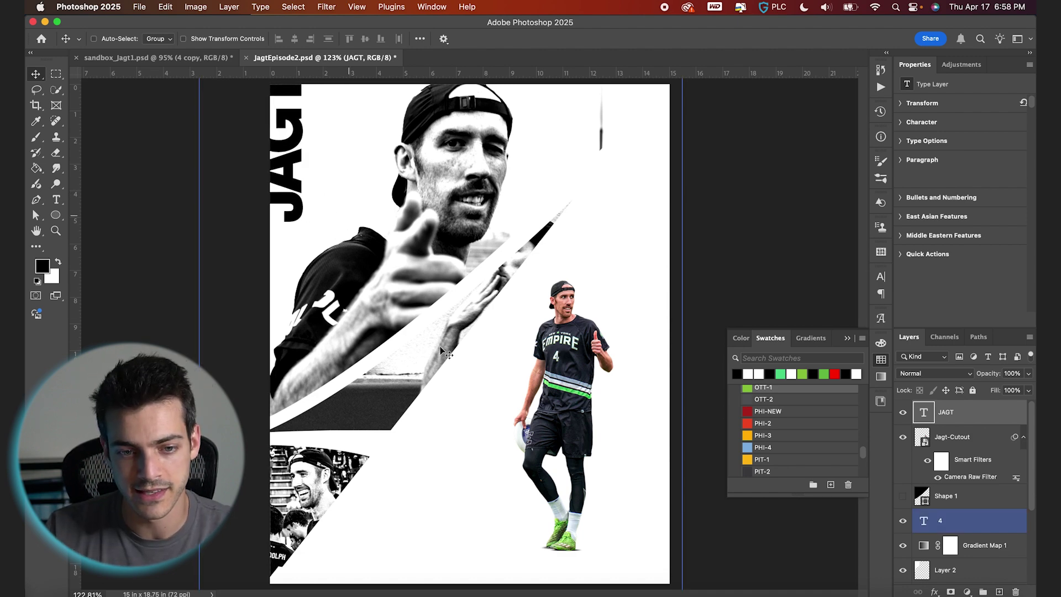
# Create a horizontal BEN text beside JAGT from a duplicate rotated 90 degrees and retyped
pyautogui.press('super+j')
pyautogui.moveTo(340, 169); pyautogui.dragTo(455, 169)
pyautogui.press('super+t')
pyautogui.moveTo(453, 89); pyautogui.dragTo(500, 209)
pyautogui.press('Return')
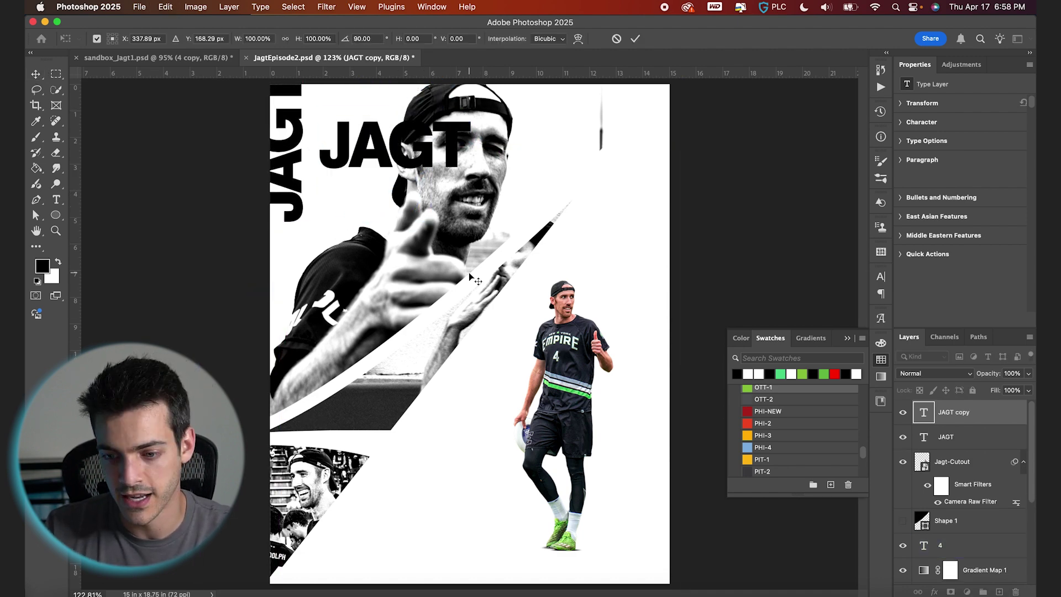
pyautogui.press('Return')
pyautogui.doubleClick(923, 413)
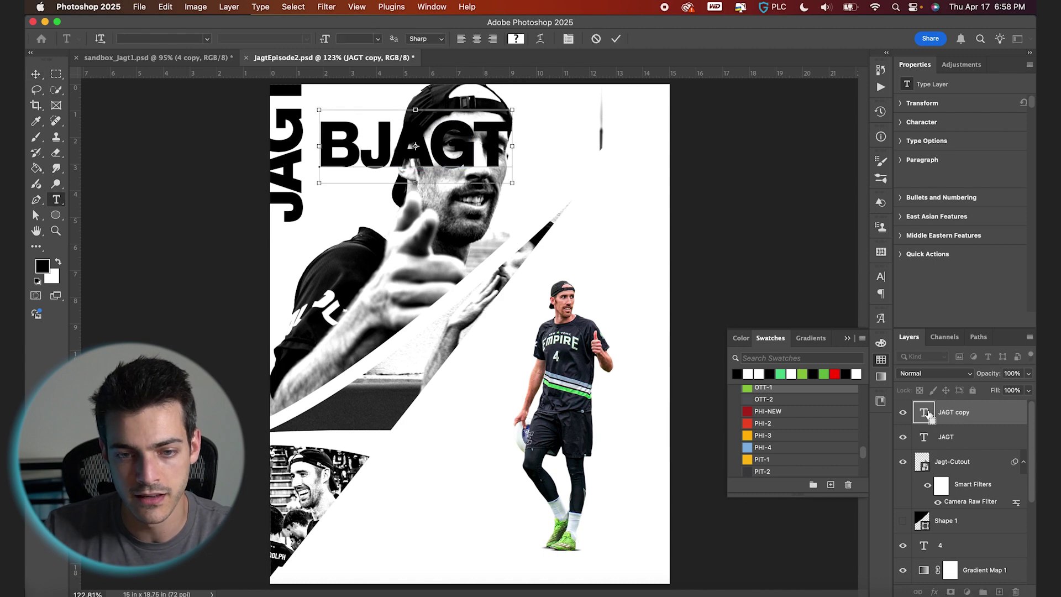
pyautogui.write('BEN')
# Draw a rectangle about 430 by 179 px behind BEN, filled with green sampled from the player's jersey stripe
pyautogui.click(933, 437)
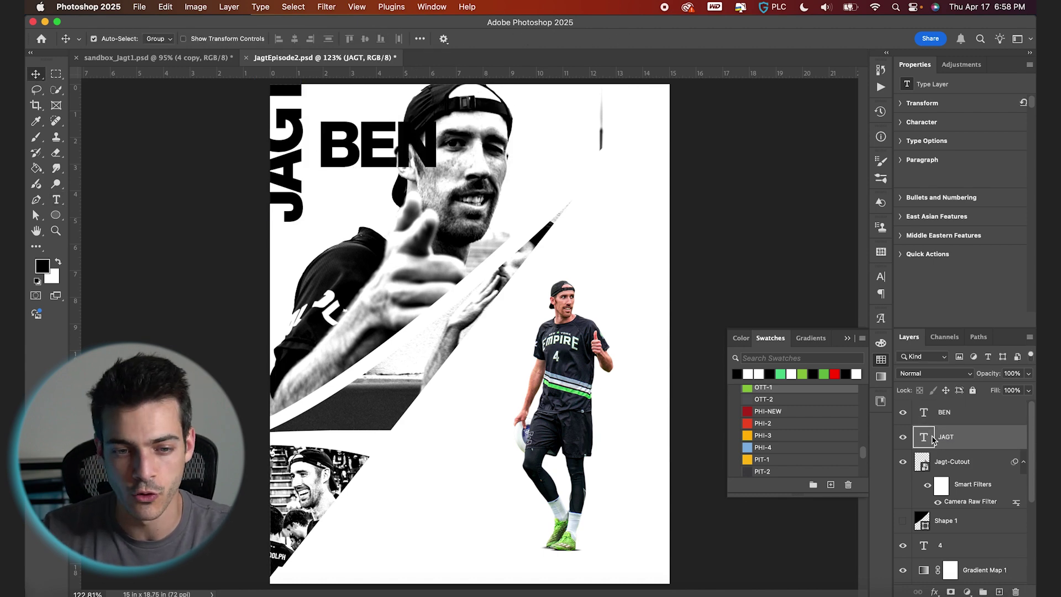
pyautogui.press('super+alt+shift+n')
pyautogui.click(56, 215)
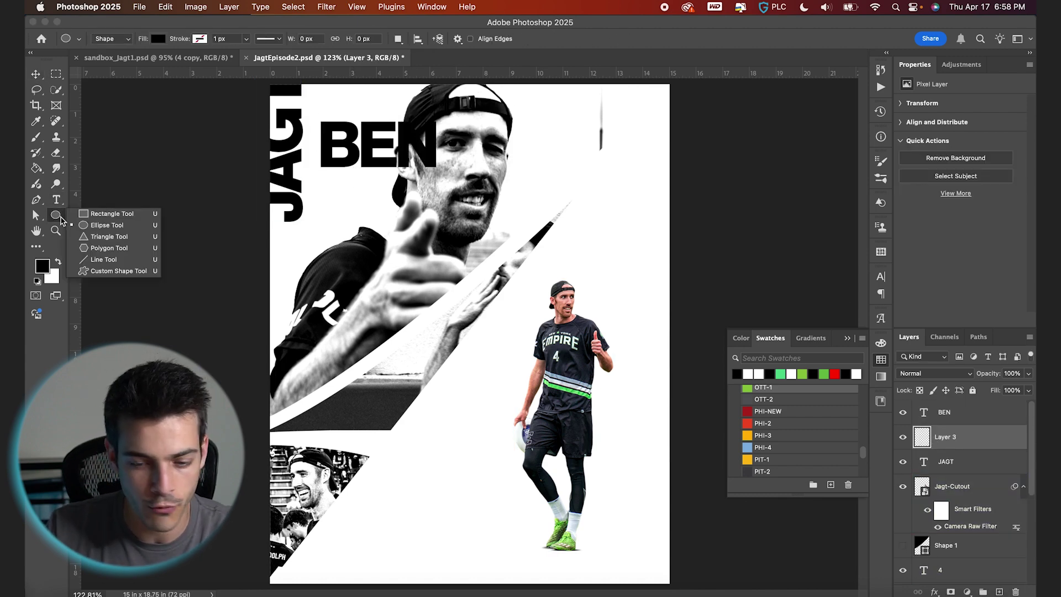
pyautogui.click(101, 214)
pyautogui.press('b')
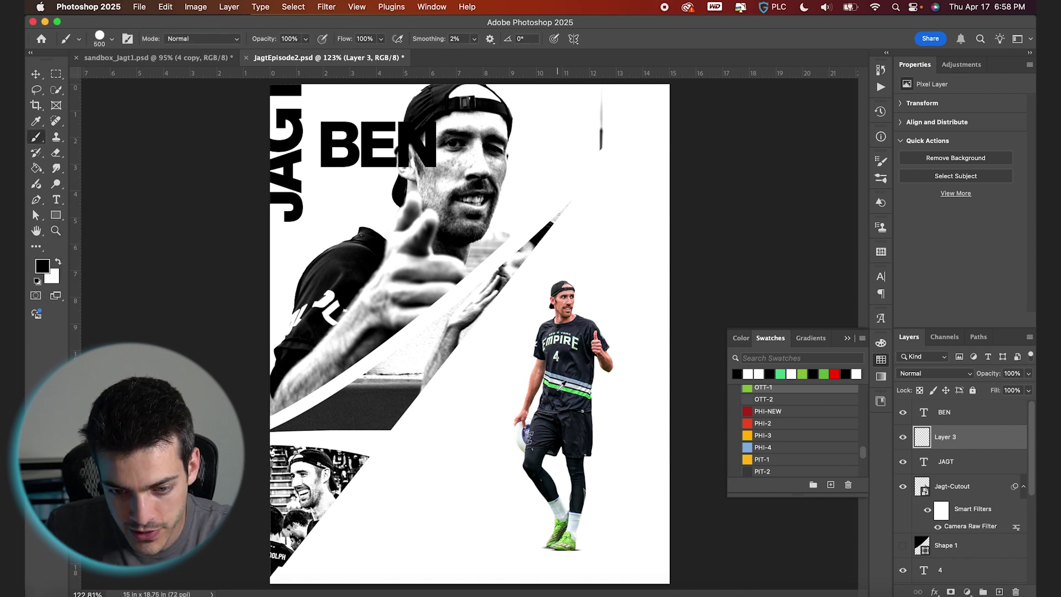
pyautogui.keyDown('alt'); pyautogui.click(562, 381); pyautogui.keyUp('alt')
pyautogui.press('u')
pyautogui.moveTo(305, 113); pyautogui.dragTo(464, 178)
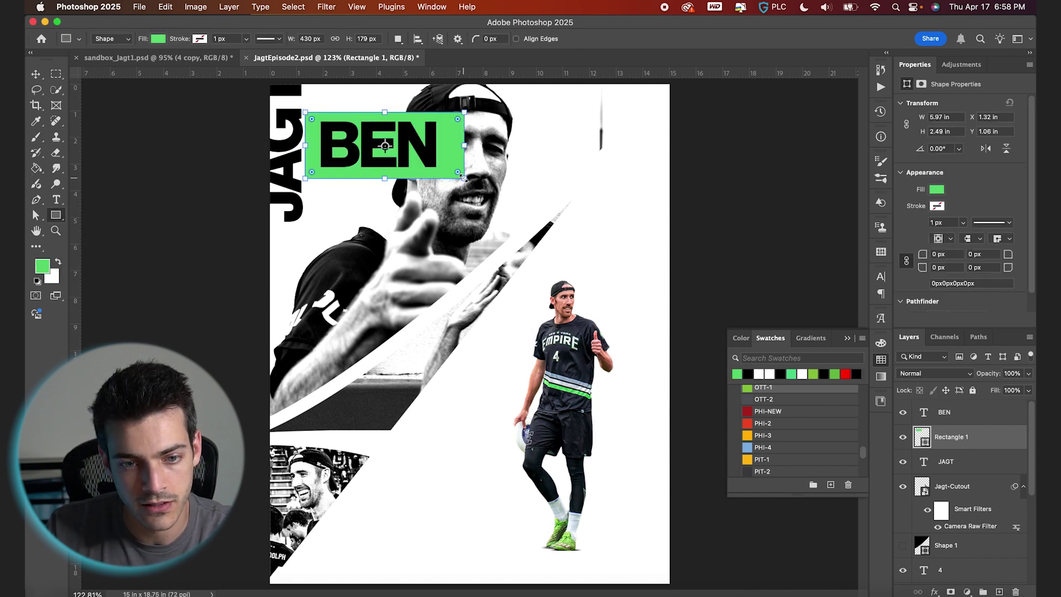
# Group the BEN text with its green rectangle and name the group Ben
pyautogui.press('super+g')
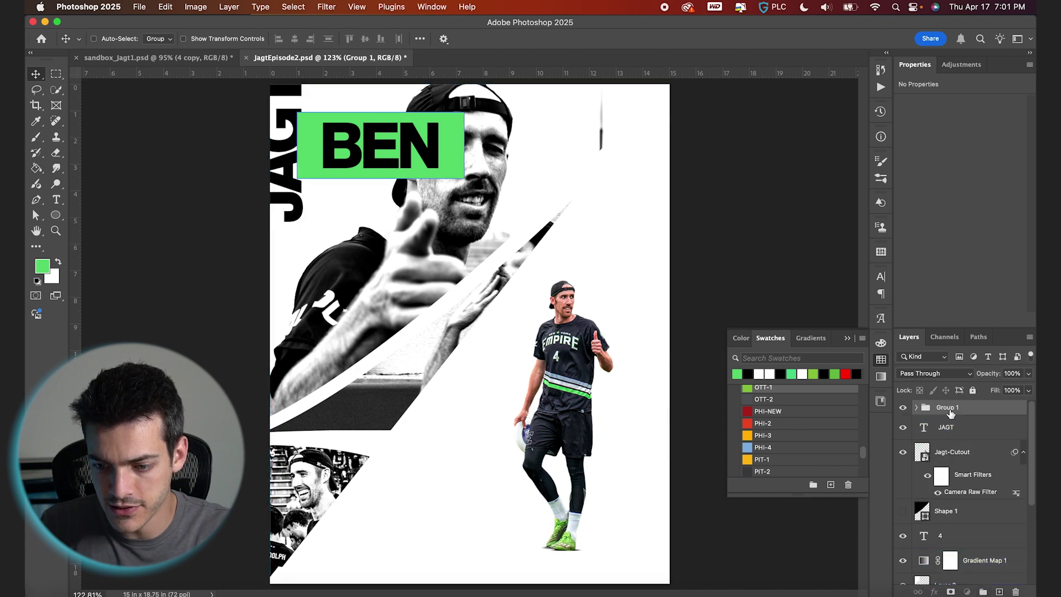
pyautogui.write('Ben')
pyautogui.press('Return')
# Scale down the Ben group and place it overlapping the vertical JAGT text in the poster's upper-left corner
pyautogui.press('super+t')
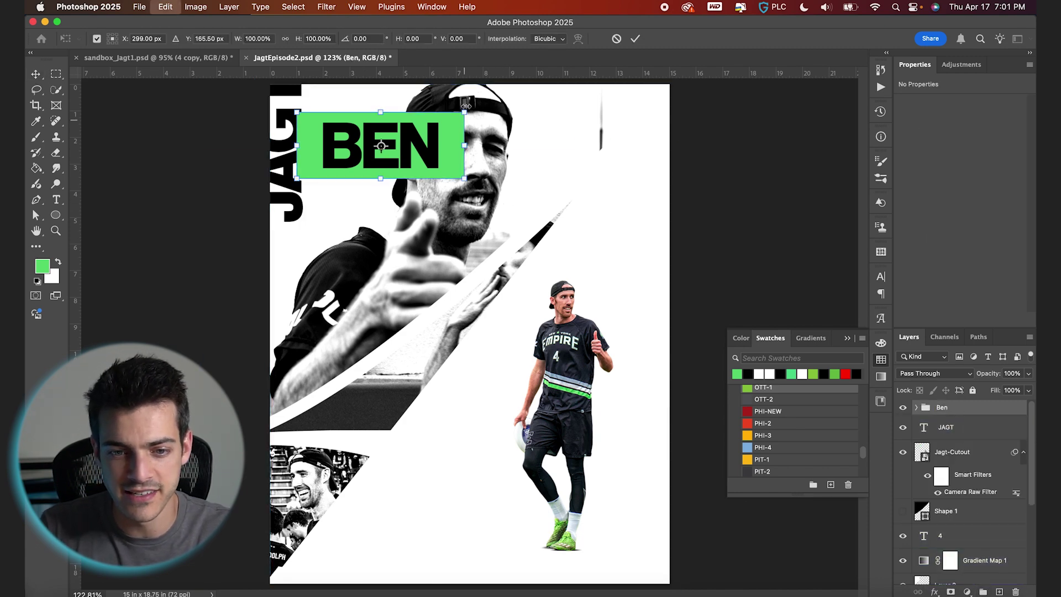
pyautogui.moveTo(464, 112); pyautogui.dragTo(405, 136)
pyautogui.press('Return')
pyautogui.moveTo(396, 152); pyautogui.dragTo(347, 138)
pyautogui.scroll(5, 347, 138)
pyautogui.scroll(3, 346, 137)
pyautogui.hscroll(-3, 347, 137)
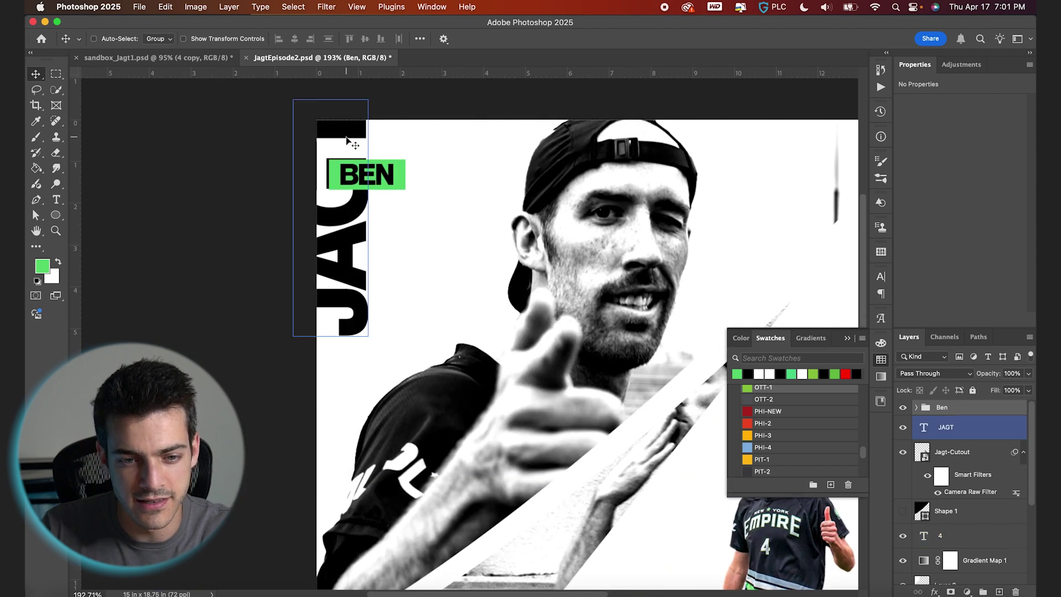
pyautogui.press('Left')
pyautogui.press('Left')
pyautogui.press('Up')
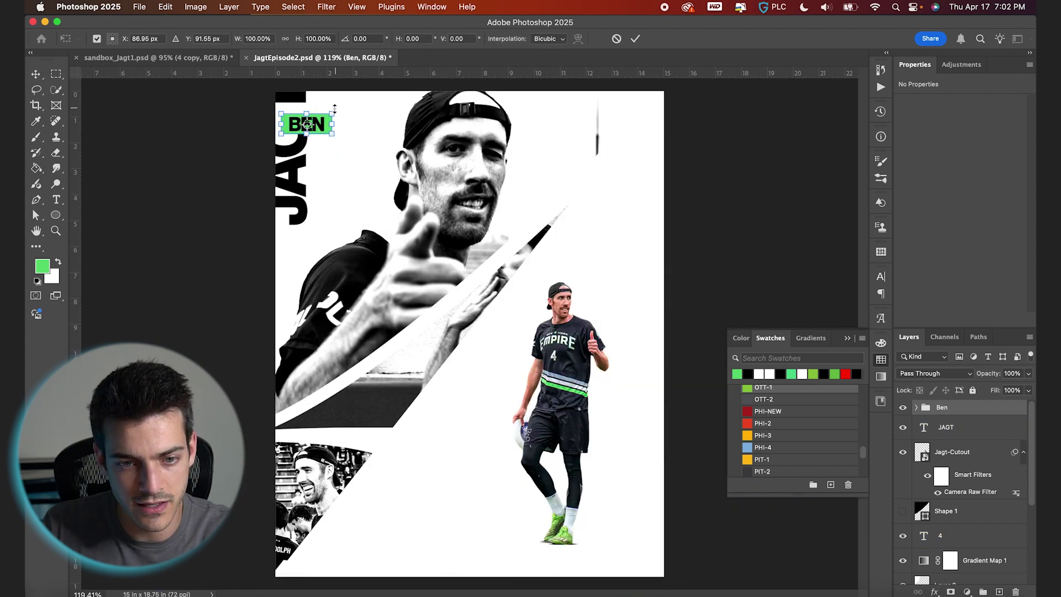
pyautogui.moveTo(335, 110); pyautogui.dragTo(348, 105)
pyautogui.press('Return')
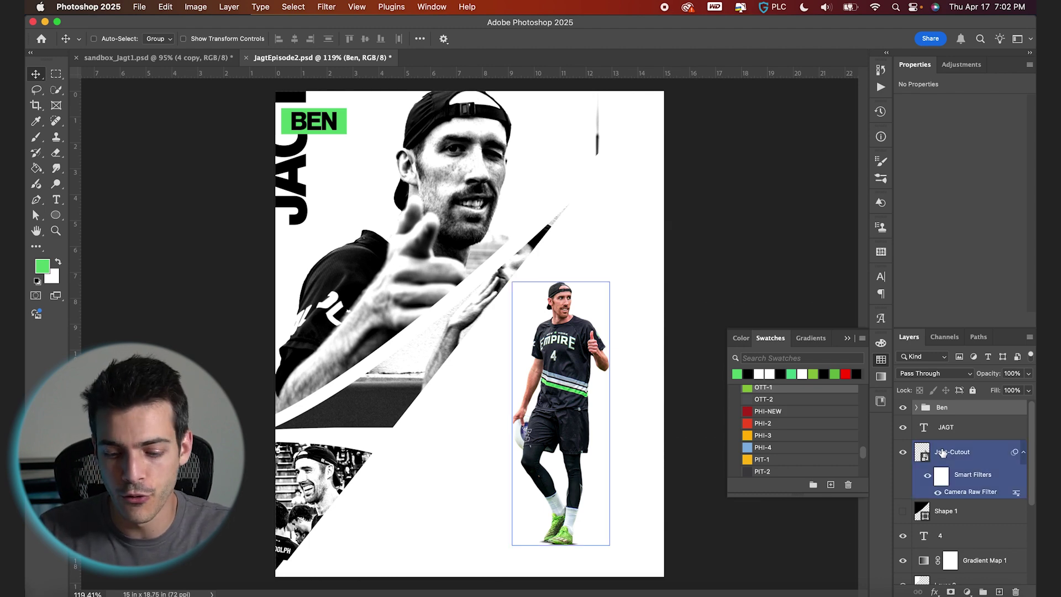
# Duplicate the JAGT text, rotate the copy to horizontal below the photos, and change its wording to BJ4
pyautogui.moveTo(925, 431); pyautogui.dragTo(924, 424)
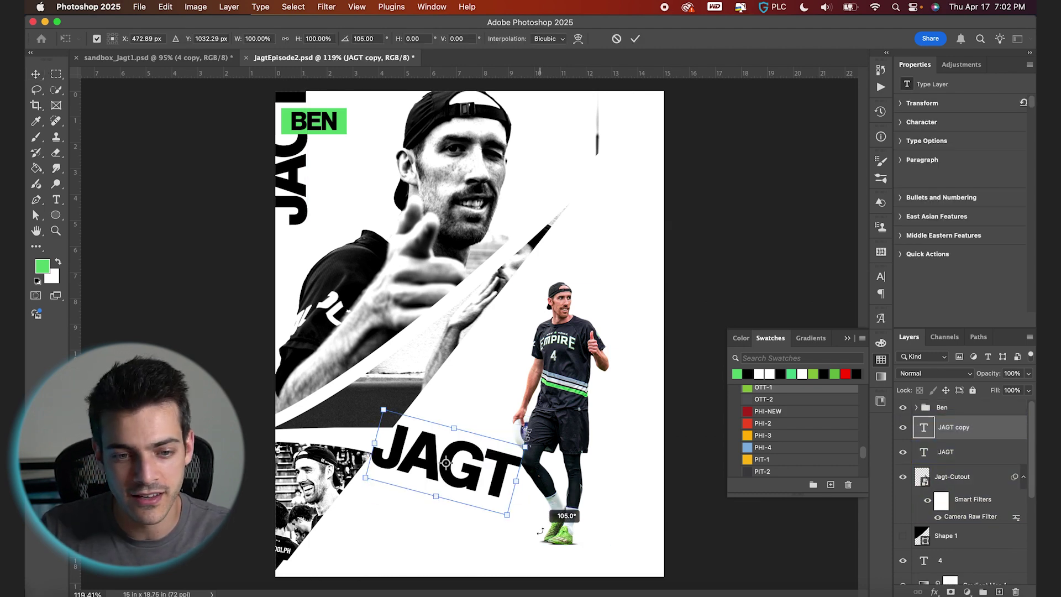
pyautogui.moveTo(541, 528); pyautogui.dragTo(550, 512)
pyautogui.press('Return')
pyautogui.press('Return')
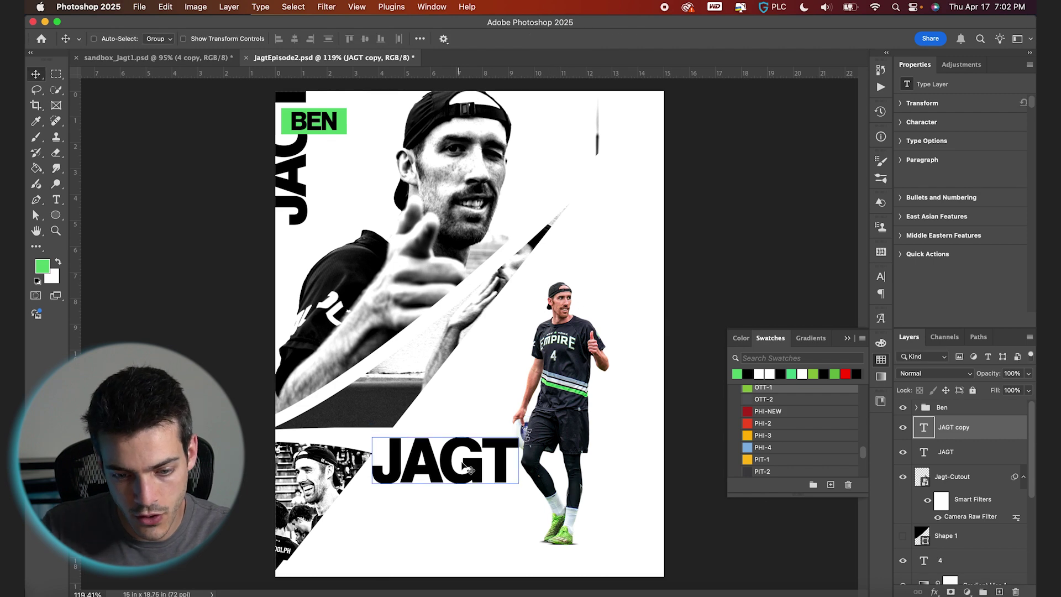
pyautogui.doubleClick(448, 464)
pyautogui.write('BJ4')
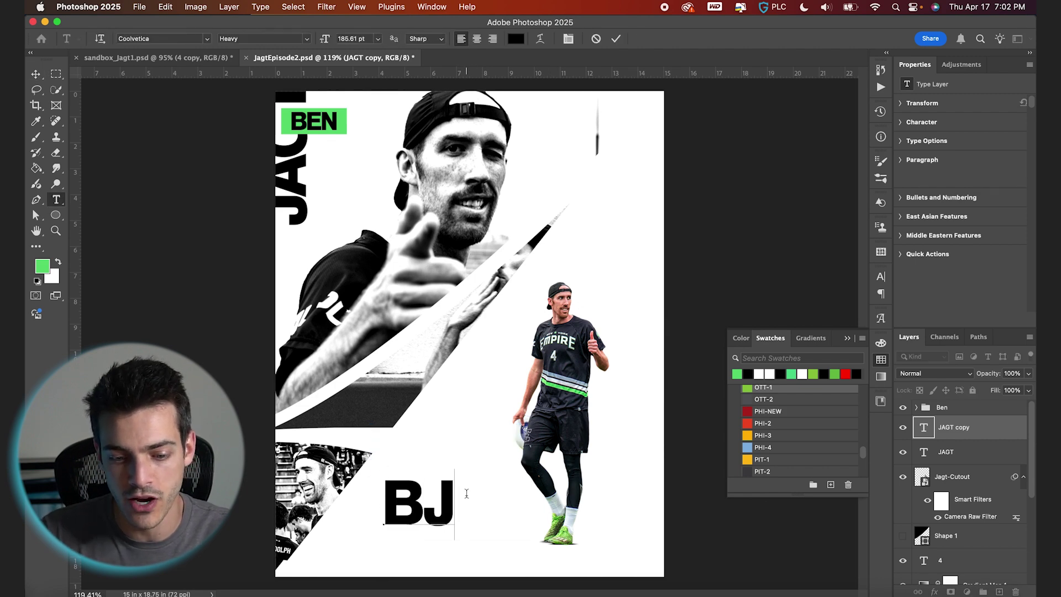
# Tighten the BJ4 text's tracking to -160 and set its font weight to Regular
pyautogui.press('super+a')
pyautogui.click(881, 277)
pyautogui.click(830, 322)
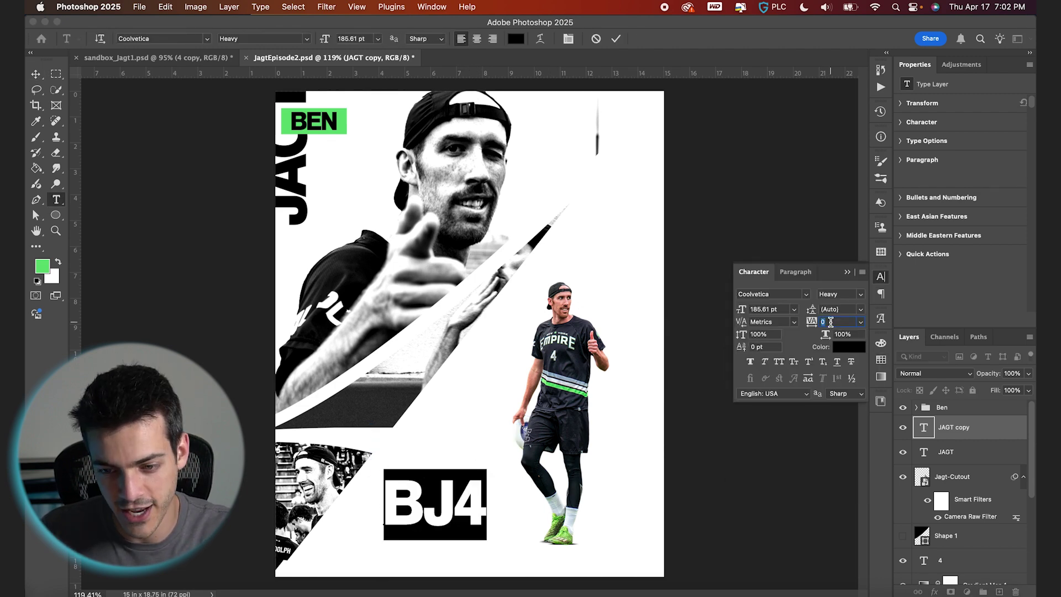
pyautogui.hotkey('shift', 'Down')
pyautogui.hotkey('shift', 'Down')
pyautogui.hotkey('shift', 'Down')
pyautogui.press('Down')
pyautogui.press('Down')
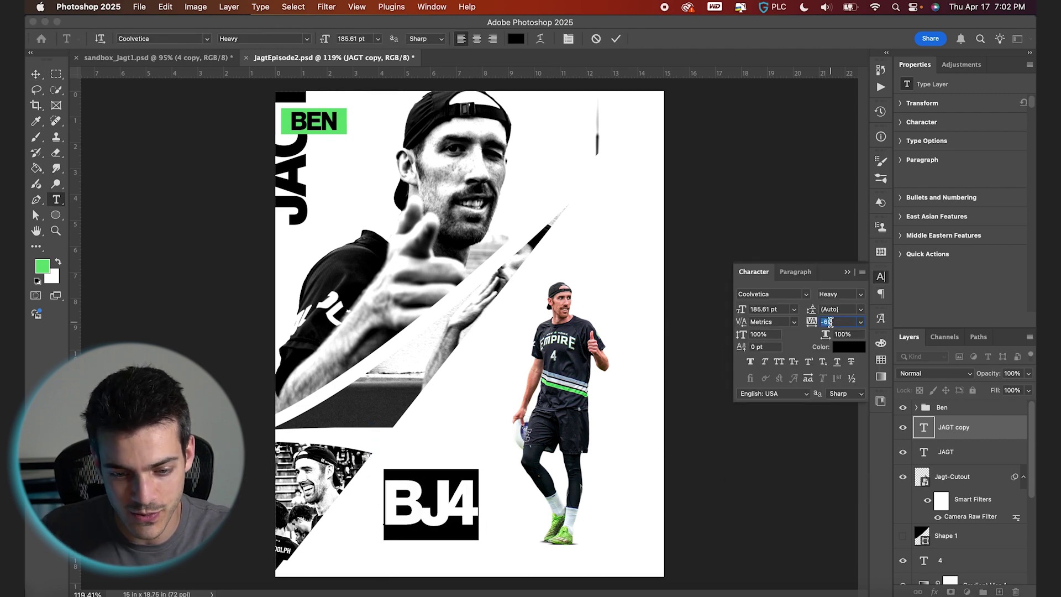
# Scale BJ4 down to about 76.48 pt in the poster's lower-right corner and color it with the green swatch
pyautogui.moveTo(550, 523); pyautogui.dragTo(518, 530)
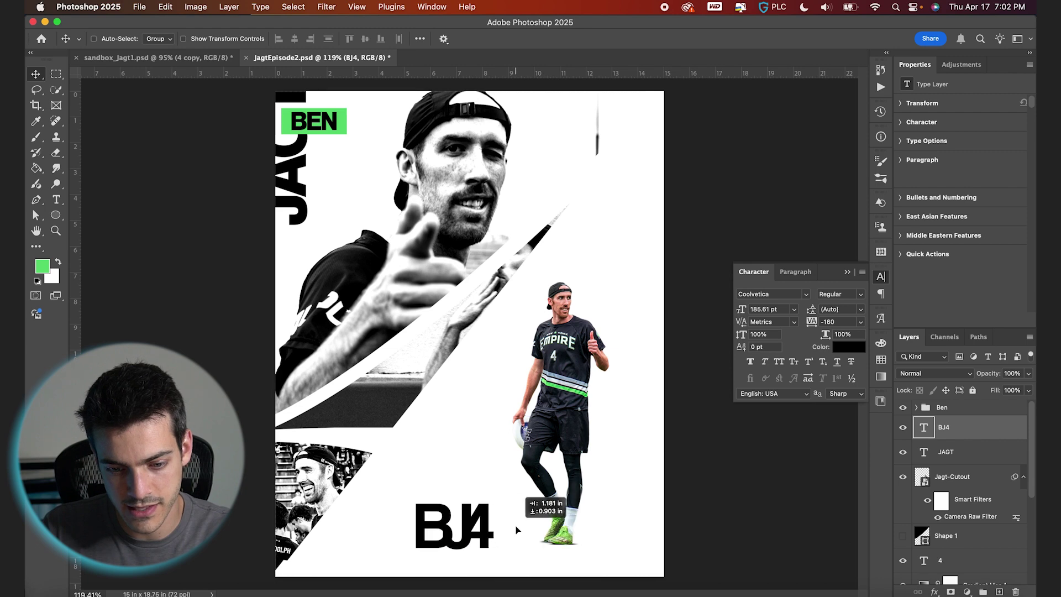
pyautogui.press('super+t')
pyautogui.moveTo(494, 492); pyautogui.dragTo(636, 537)
pyautogui.press('Return')
pyautogui.press('Right')
pyautogui.press('Right')
pyautogui.press('Right')
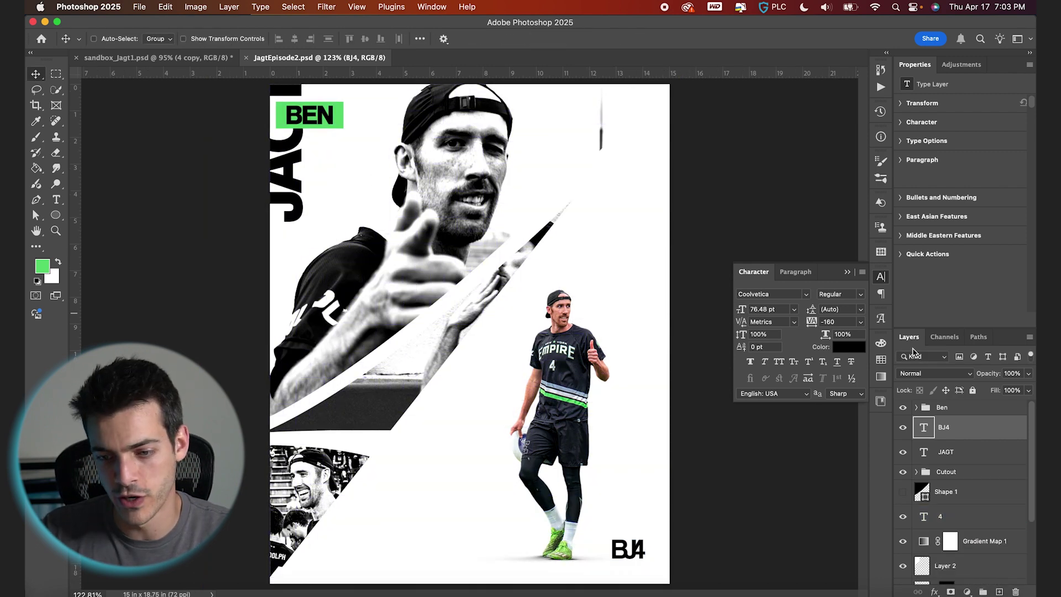
pyautogui.click(881, 360)
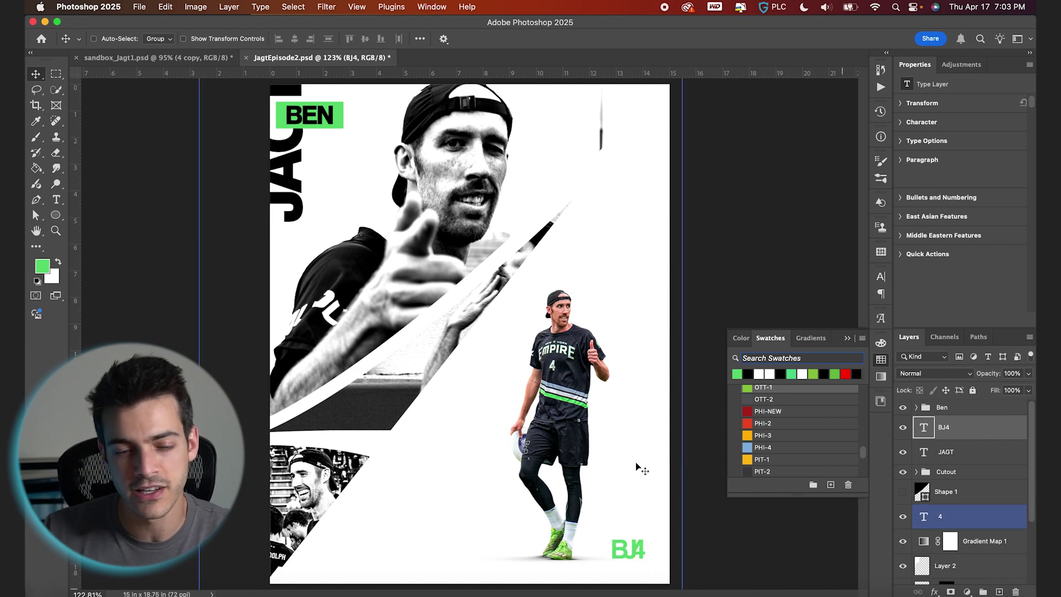
# Add a new 50 pt text layer reading BEN JAGT and color it black
pyautogui.press('t')
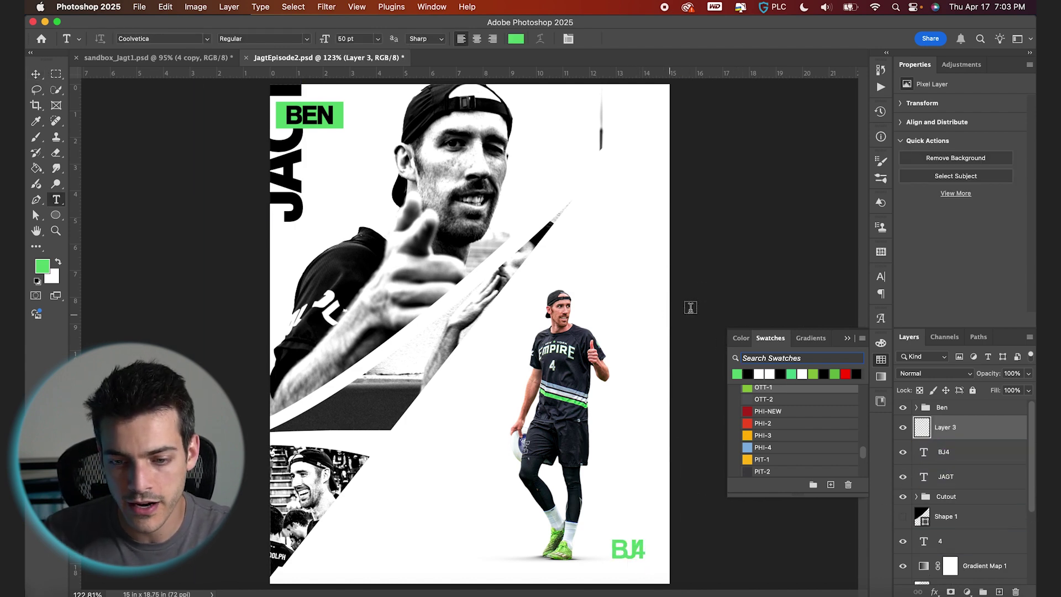
pyautogui.click(710, 277)
pyautogui.press('BackSpace')
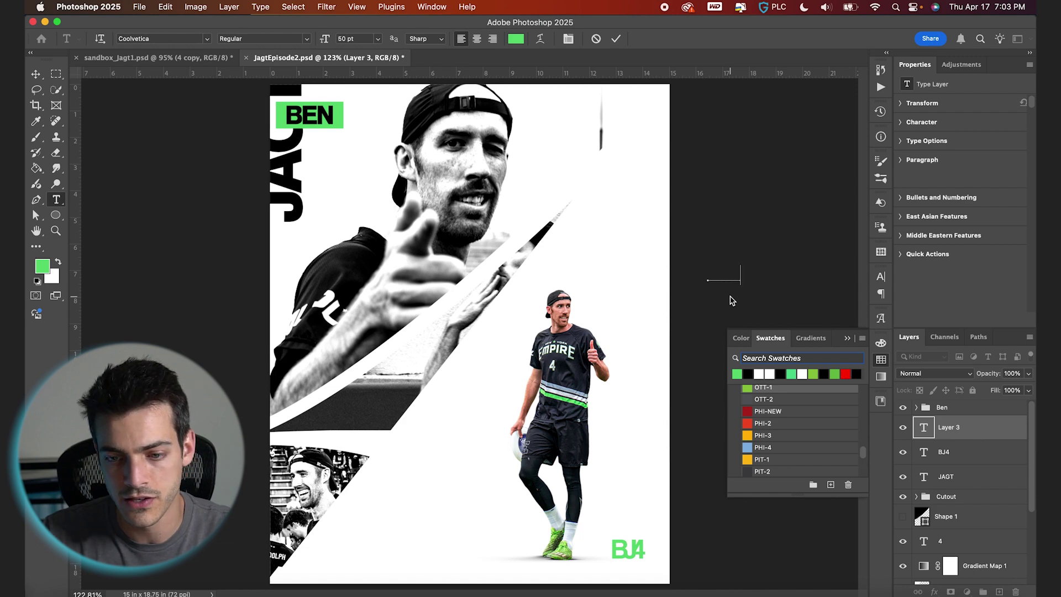
pyautogui.click(615, 40)
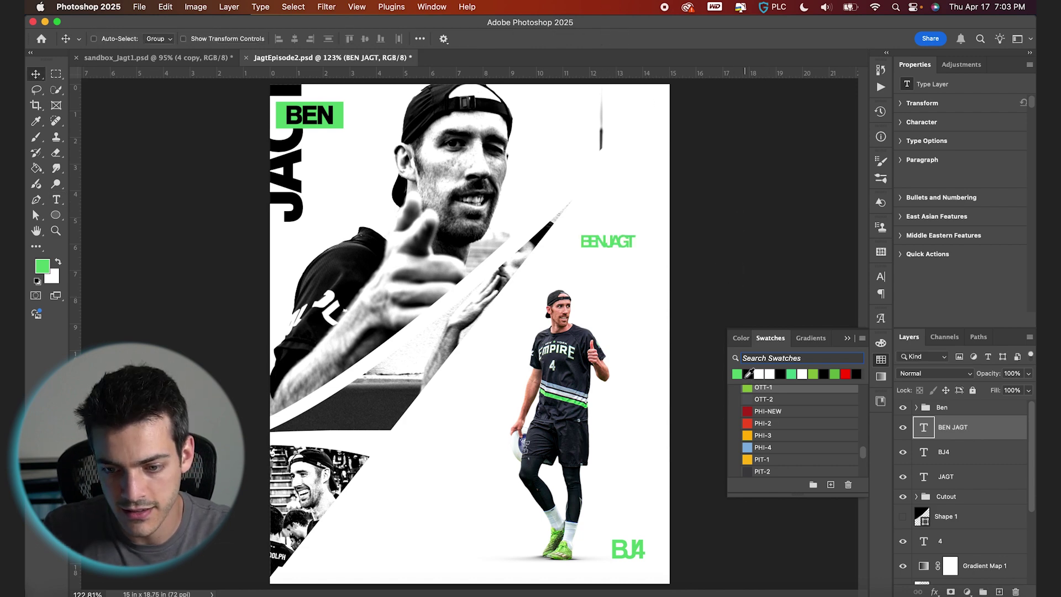
pyautogui.click(747, 374)
# Shrink BEN JAGT to about 18.51 pt and rotate it to read vertically upward along the poster's right edge
pyautogui.click(881, 275)
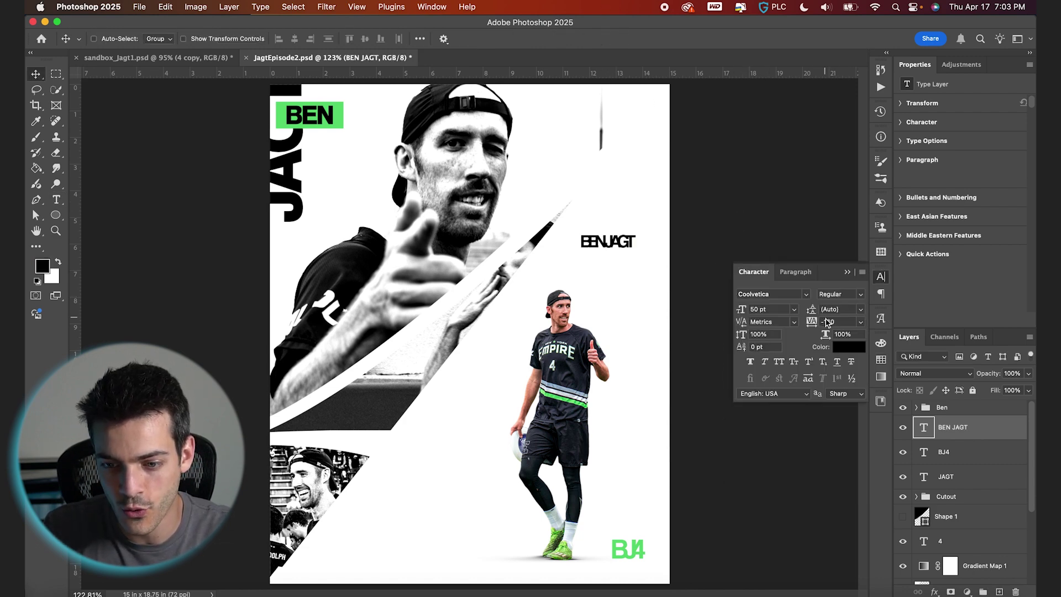
pyautogui.press('super+t')
pyautogui.moveTo(636, 234); pyautogui.dragTo(584, 183)
pyautogui.press('Return')
pyautogui.moveTo(633, 241); pyautogui.dragTo(653, 408)
# Show the grid and retype a copy of the BEN JAGT label above it as NEW YORK EMPIRE
pyautogui.press("super+'")
pyautogui.press('t')
pyautogui.tripleClick(641, 412)
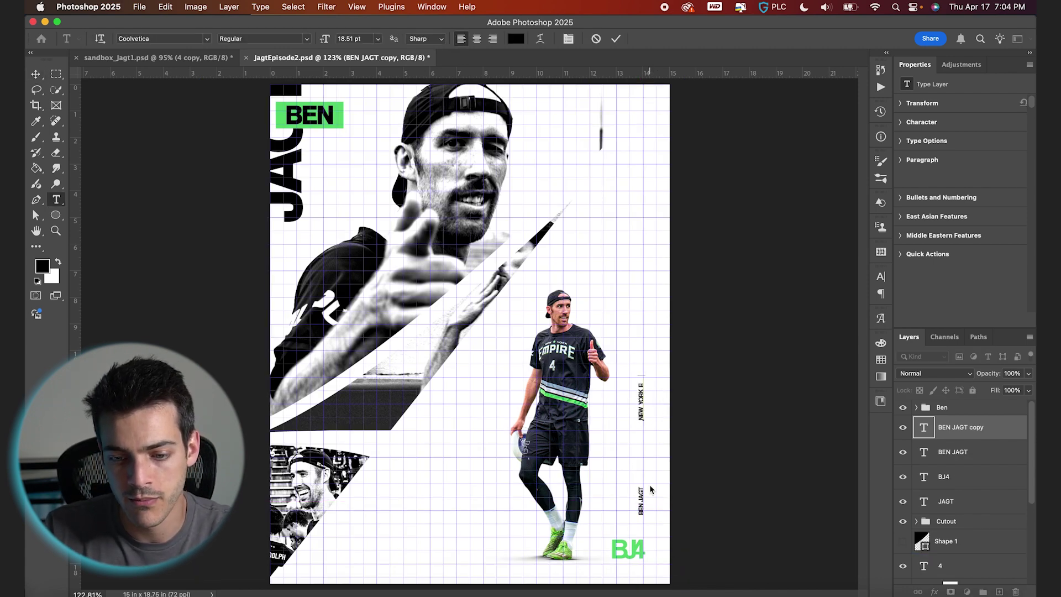
pyautogui.click(615, 39)
# Duplicate the NEW YORK EMPIRE label straight upward and change the copy's text to NUMBER FOUR
pyautogui.press('v')
pyautogui.press('super+j')
pyautogui.moveTo(657, 401); pyautogui.dragTo(656, 312)
pyautogui.press('t')
pyautogui.tripleClick(641, 315)
pyautogui.write('NUMBER FO')
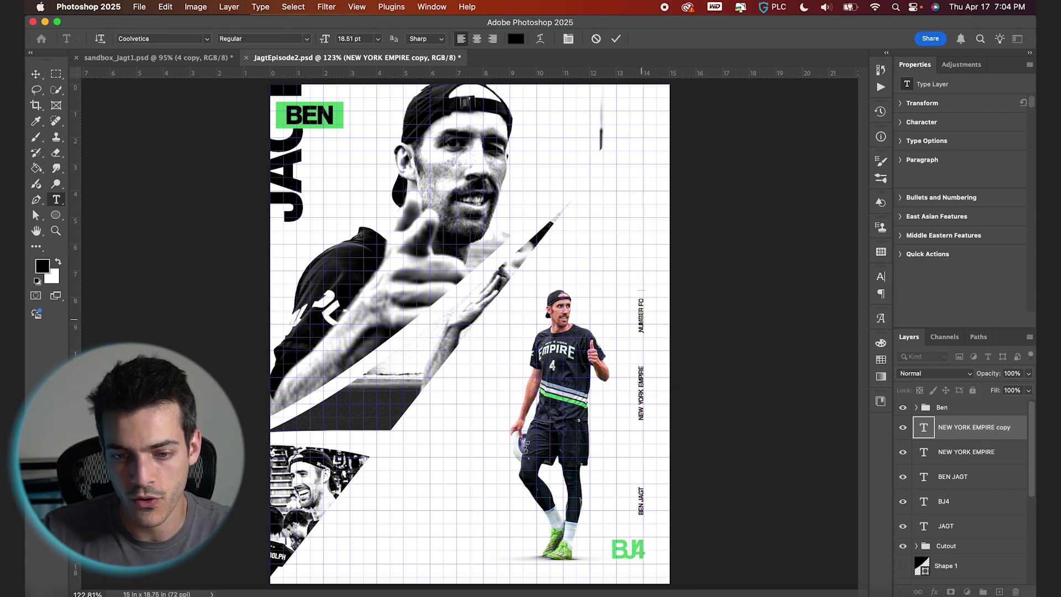
pyautogui.write('UR')
pyautogui.click(615, 39)
# Duplicate the NUMBER FOUR label upward, retype it as TWO-TIME UFA MVP, and move it higher with the grid hidden
pyautogui.press('v')
pyautogui.keyDown('alt'); pyautogui.moveTo(658, 329); pyautogui.dragTo(658, 265); pyautogui.keyUp('alt')
pyautogui.press('t')
pyautogui.tripleClick(641, 246)
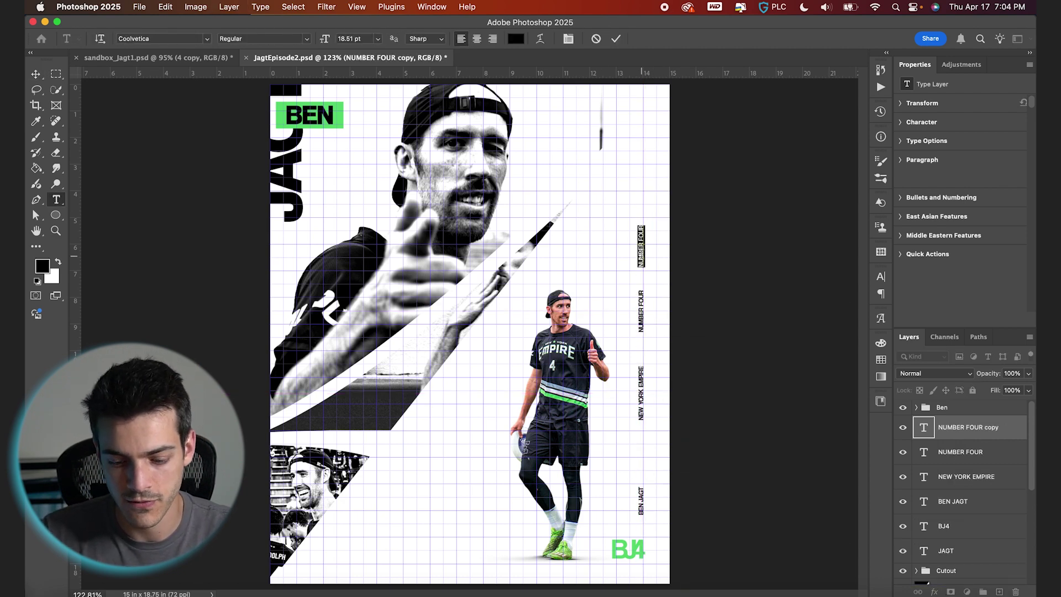
pyautogui.click(641, 255)
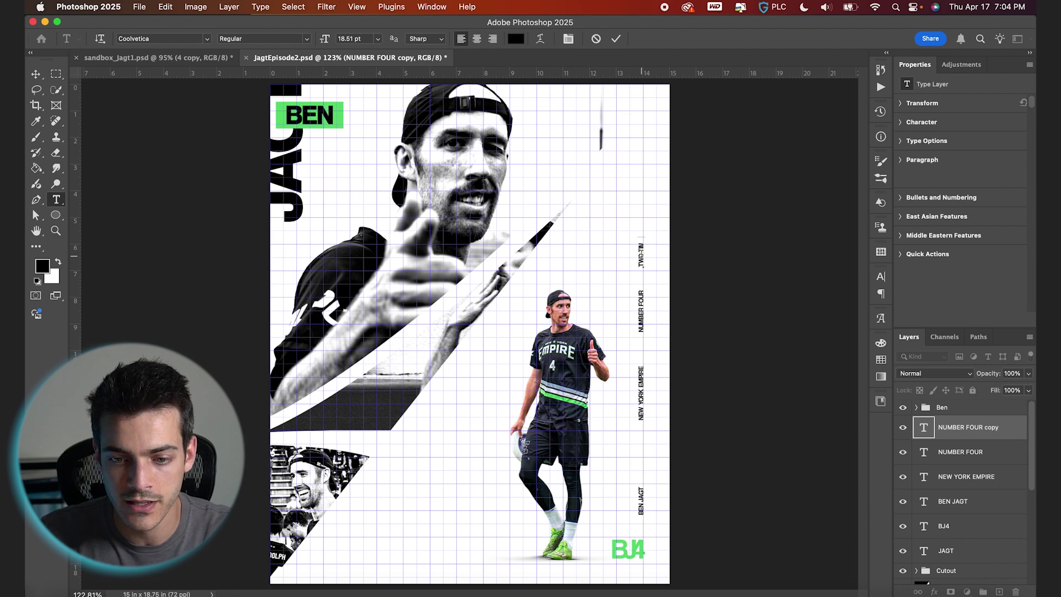
pyautogui.click(616, 38)
pyautogui.press('v')
pyautogui.press('super+apostrophe')
pyautogui.moveTo(662, 299); pyautogui.dragTo(663, 256)
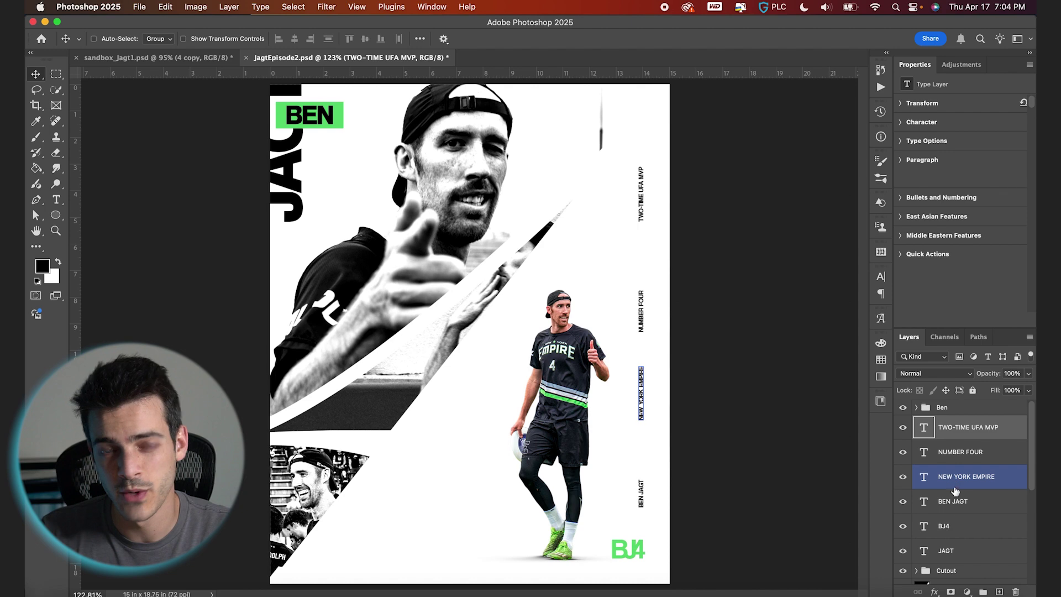
# Space the four vertical labels and BJ4 evenly down the poster's right side, leaving only the four labels selected
pyautogui.keyDown('shift'); pyautogui.click(952, 553); pyautogui.keyUp('shift')
pyautogui.keyDown('super'); pyautogui.click(956, 550); pyautogui.keyUp('super')
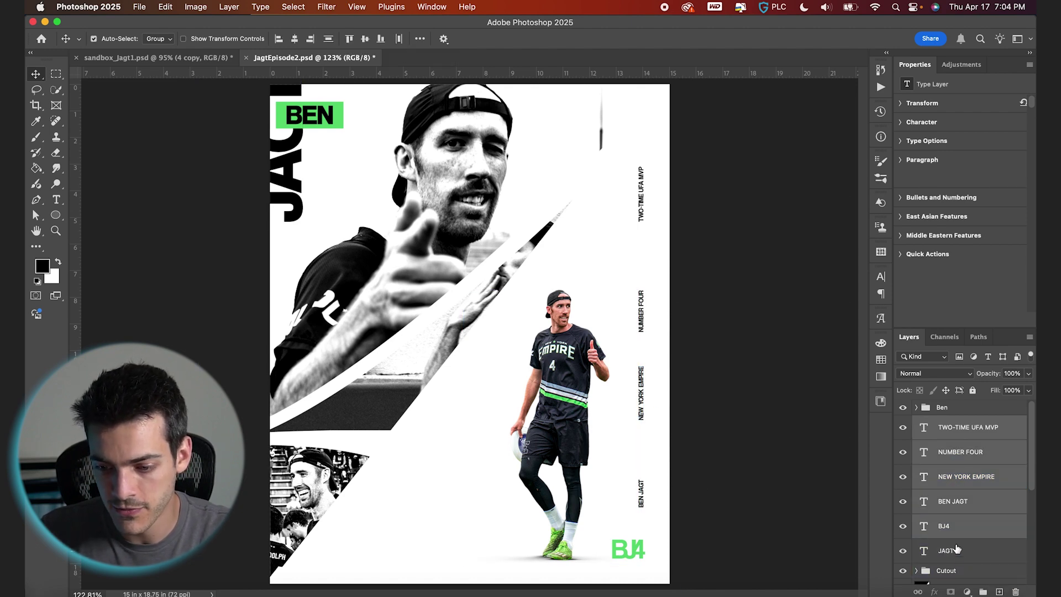
pyautogui.click(329, 38)
pyautogui.keyDown('super'); pyautogui.click(963, 531); pyautogui.keyUp('super')
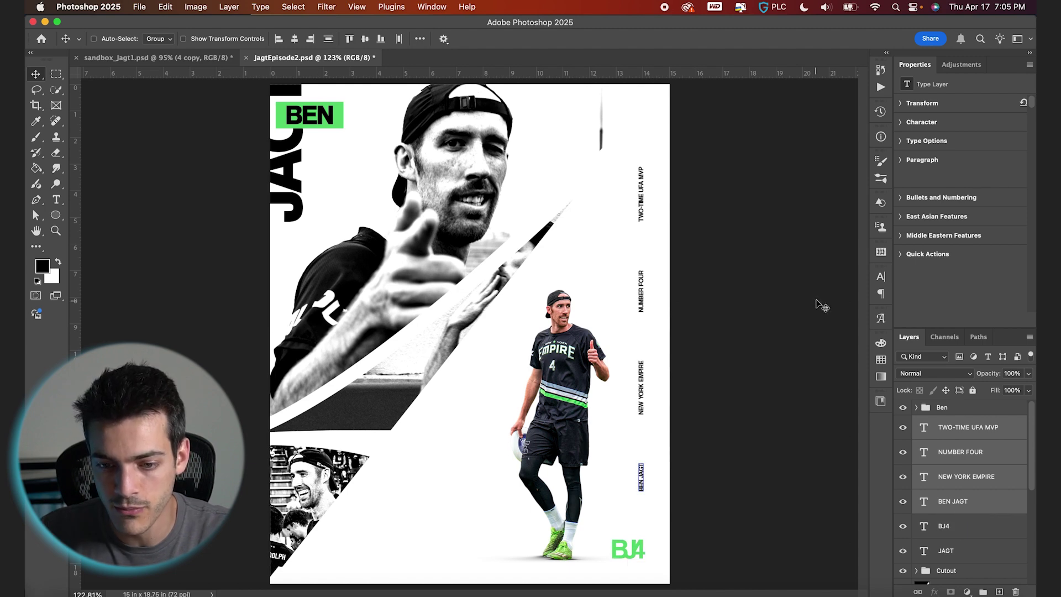
# Widen the tracking of the four vertical labels and scale them down slightly as one block
pyautogui.press('t')
pyautogui.click(880, 276)
pyautogui.moveTo(810, 322); pyautogui.dragTo(829, 322)
pyautogui.press('super+t')
pyautogui.moveTo(645, 167); pyautogui.dragTo(641, 184)
# Enlarge the Cutout group slightly toward its upper-left corner
pyautogui.press('super+t')
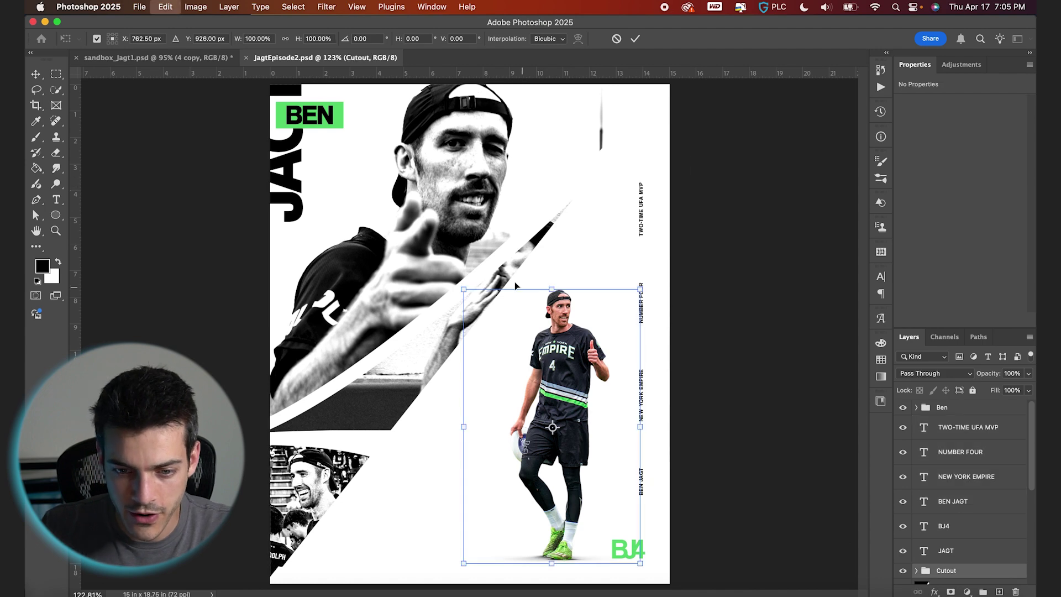
pyautogui.moveTo(464, 289); pyautogui.dragTo(451, 266)
pyautogui.press('Return')
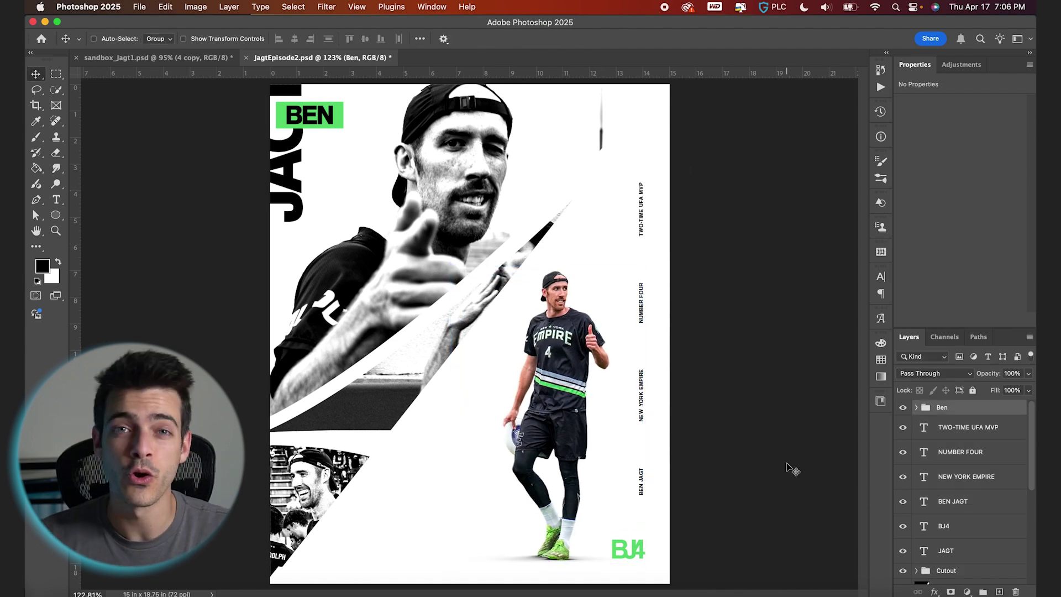
# Place GluedPaperTexture.jpg over the whole poster as the top layer with Multiply blending at 50% opacity
pyautogui.click(55, 594)
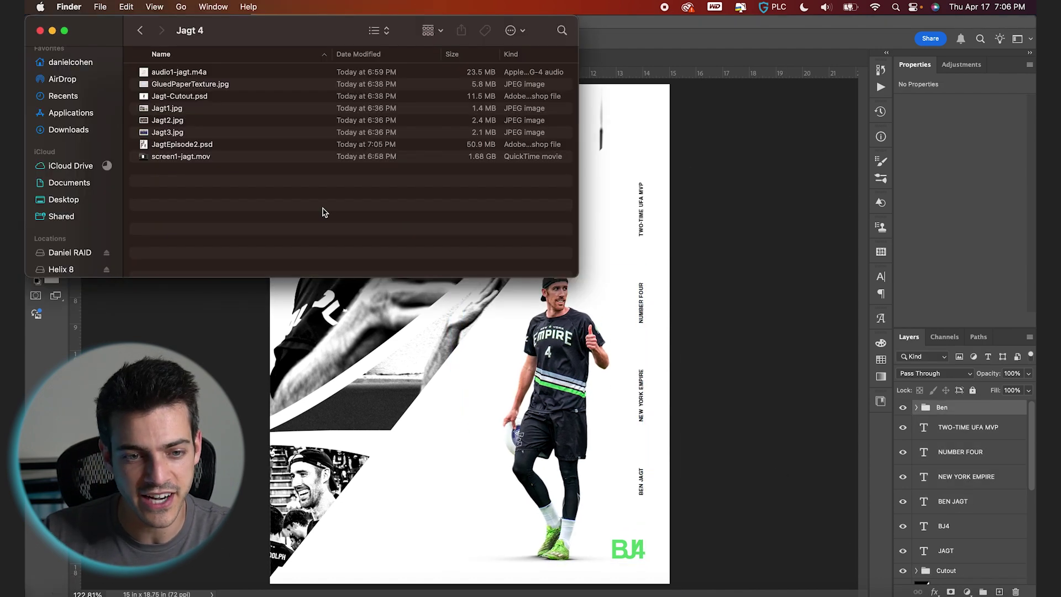
pyautogui.moveTo(177, 87); pyautogui.dragTo(406, 344)
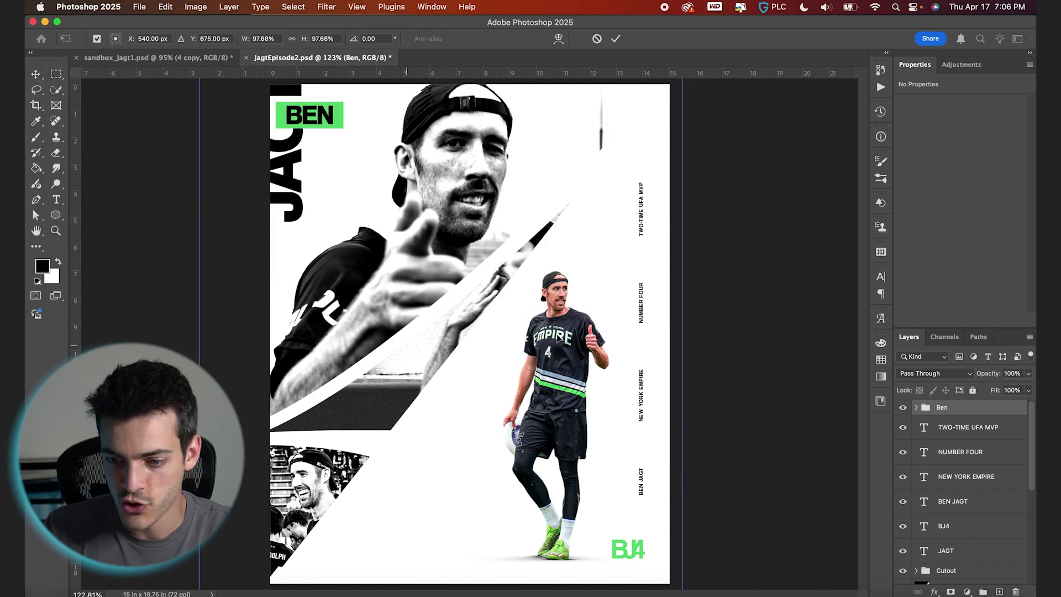
pyautogui.press('Return')
pyautogui.click(934, 373)
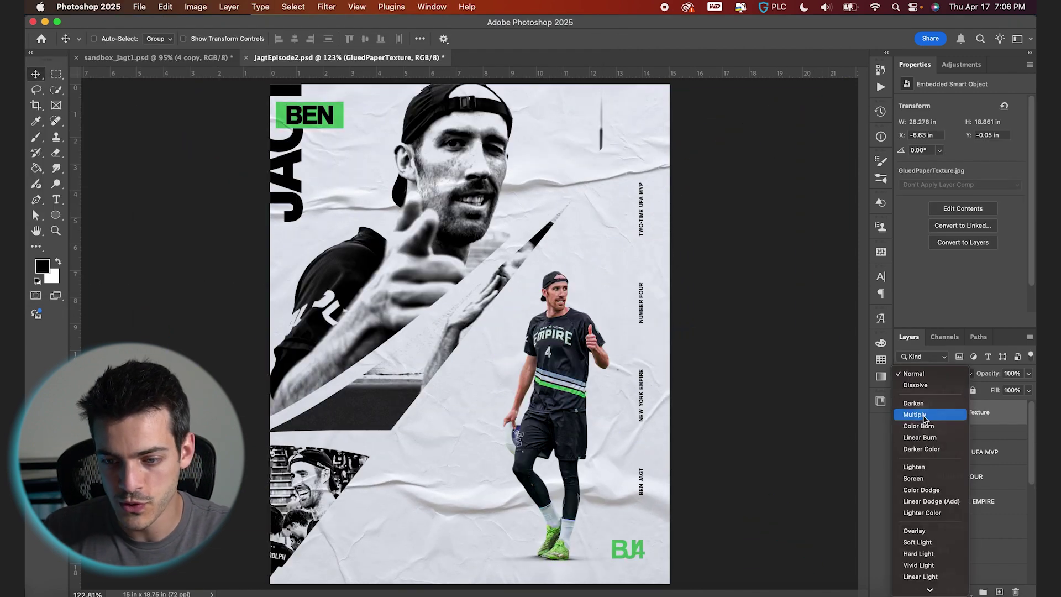
pyautogui.click(923, 415)
pyautogui.moveTo(977, 374); pyautogui.dragTo(962, 375)
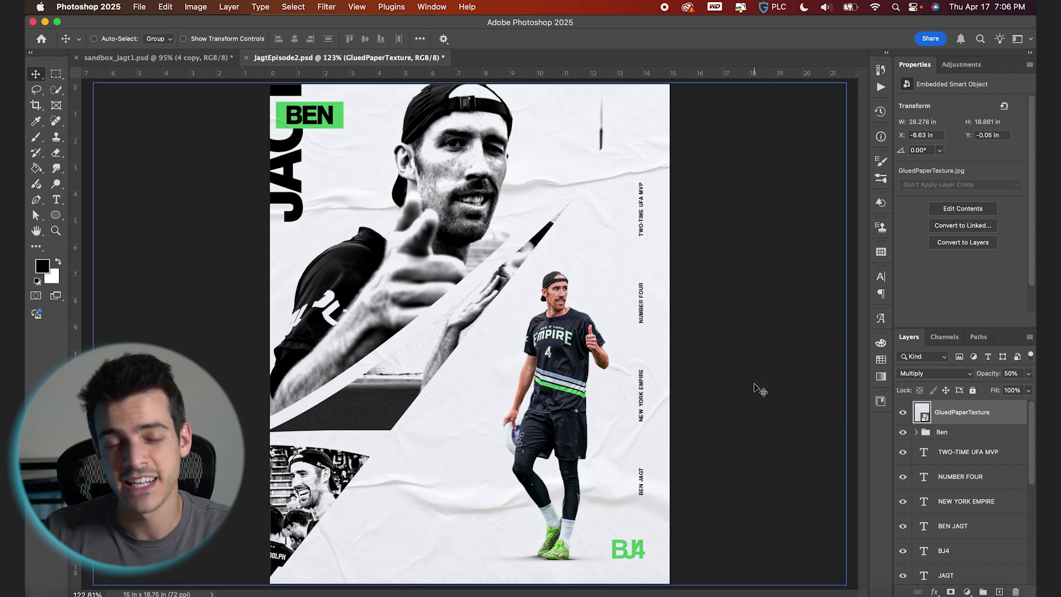
# Add a Hue/Saturation adjustment layer above the paper texture and adjust one of its individual color ranges
pyautogui.scroll(3, 578, 358)
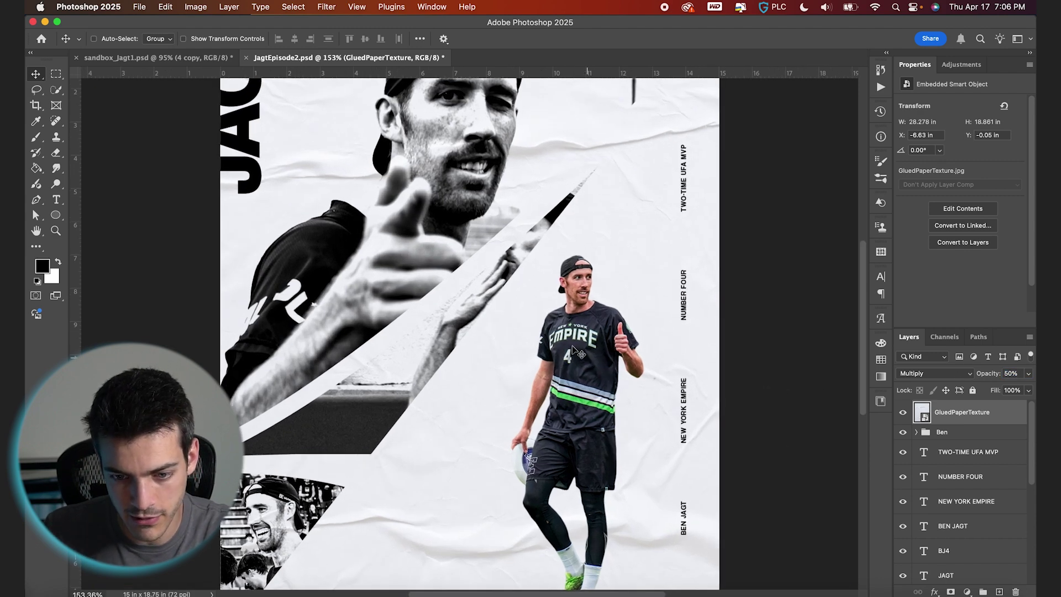
pyautogui.scroll(-3, 581, 372)
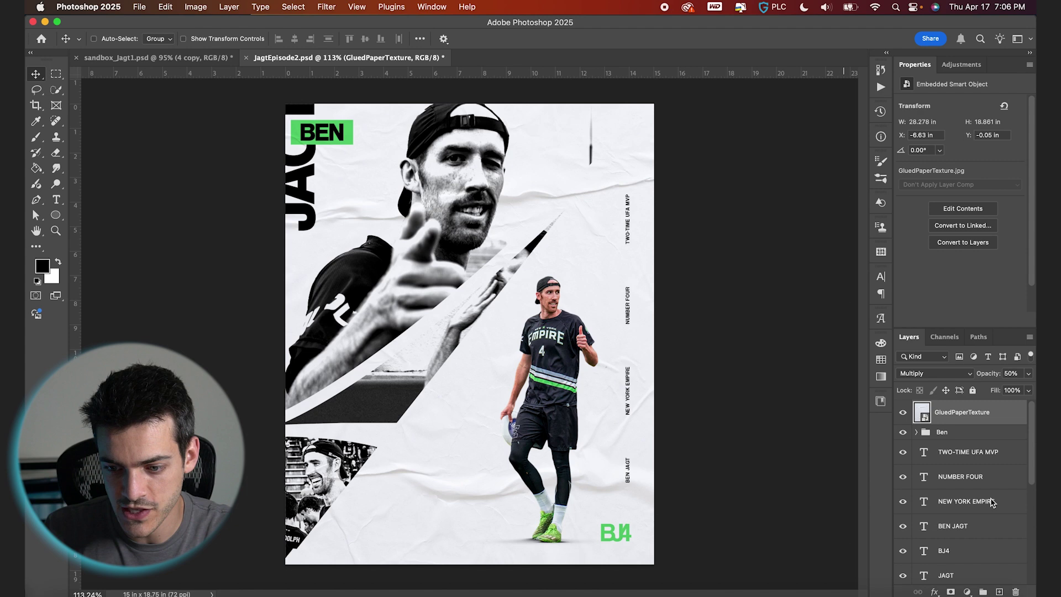
pyautogui.click(966, 591)
pyautogui.click(975, 528)
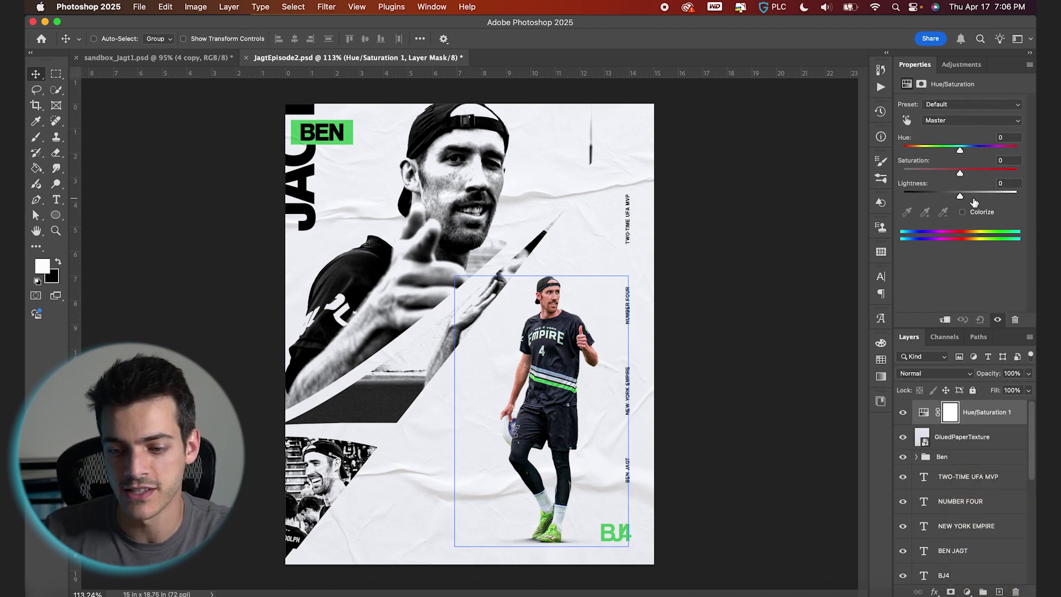
pyautogui.click(962, 122)
pyautogui.click(959, 177)
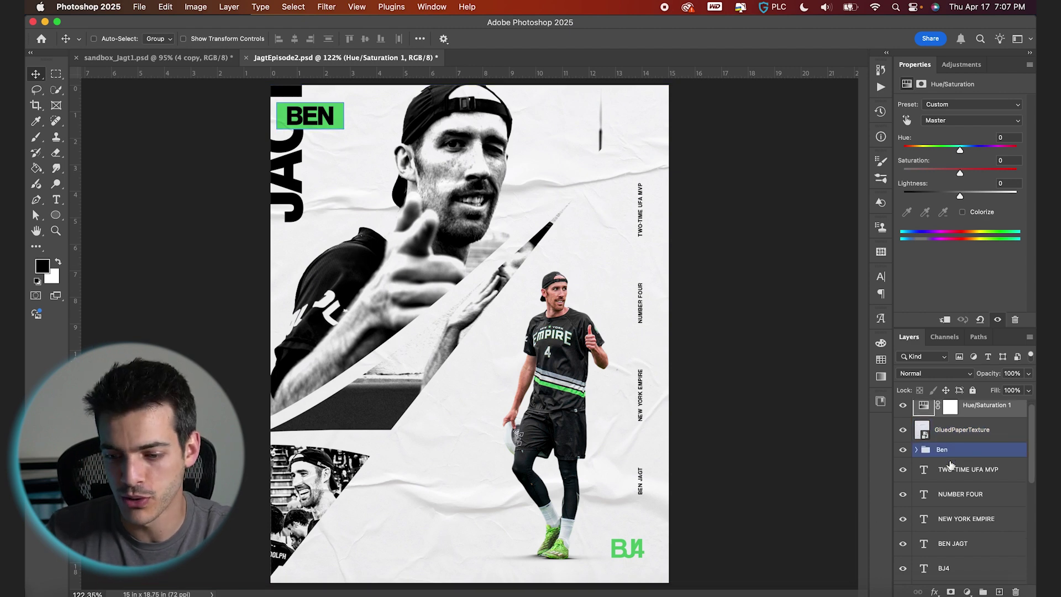
# Recolor the dark stop of Gradient Map 1 with the near-black sampled from the player's jersey
pyautogui.scroll(-2, 940, 497)
pyautogui.click(923, 486)
pyautogui.click(923, 488)
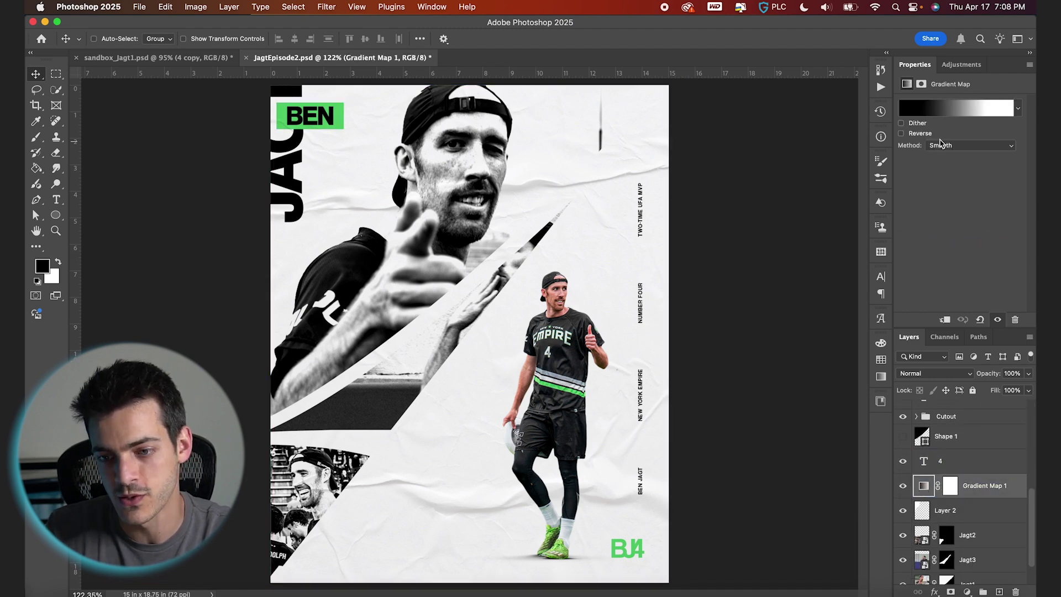
pyautogui.click(945, 119)
pyautogui.click(714, 227)
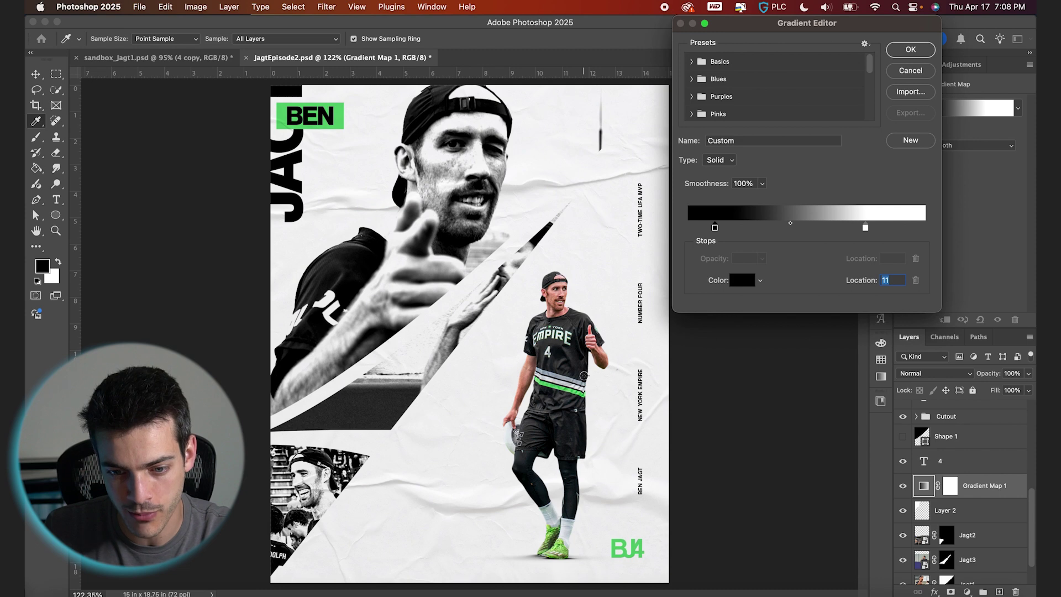
pyautogui.click(583, 351)
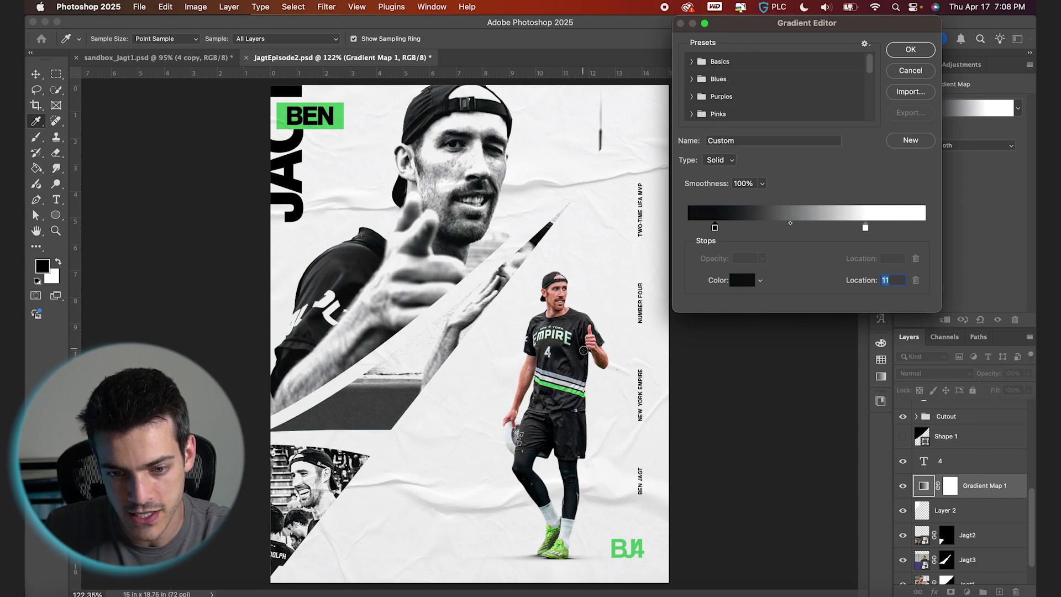
pyautogui.press('Return')
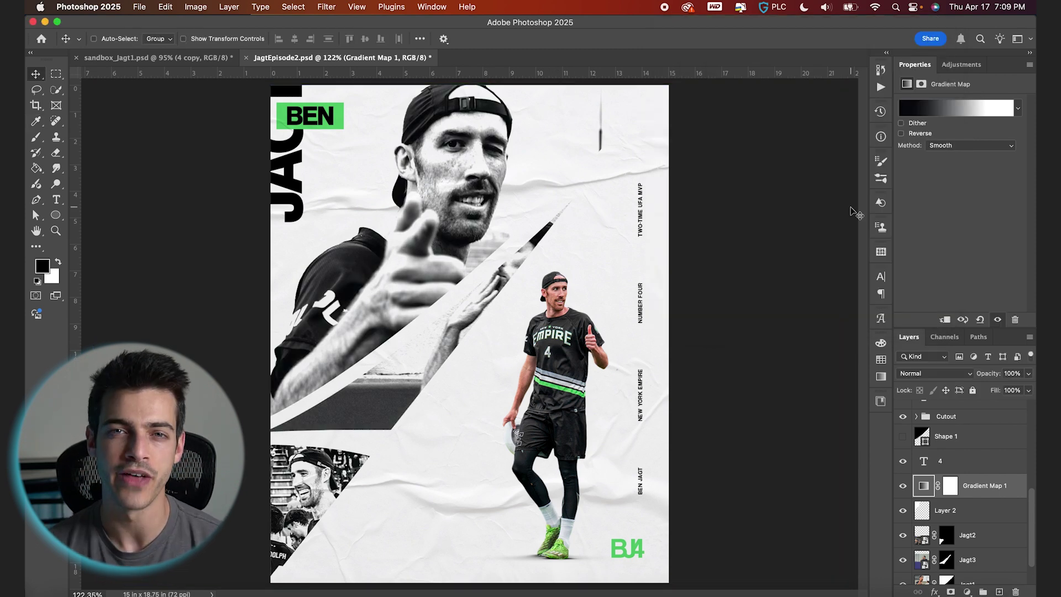